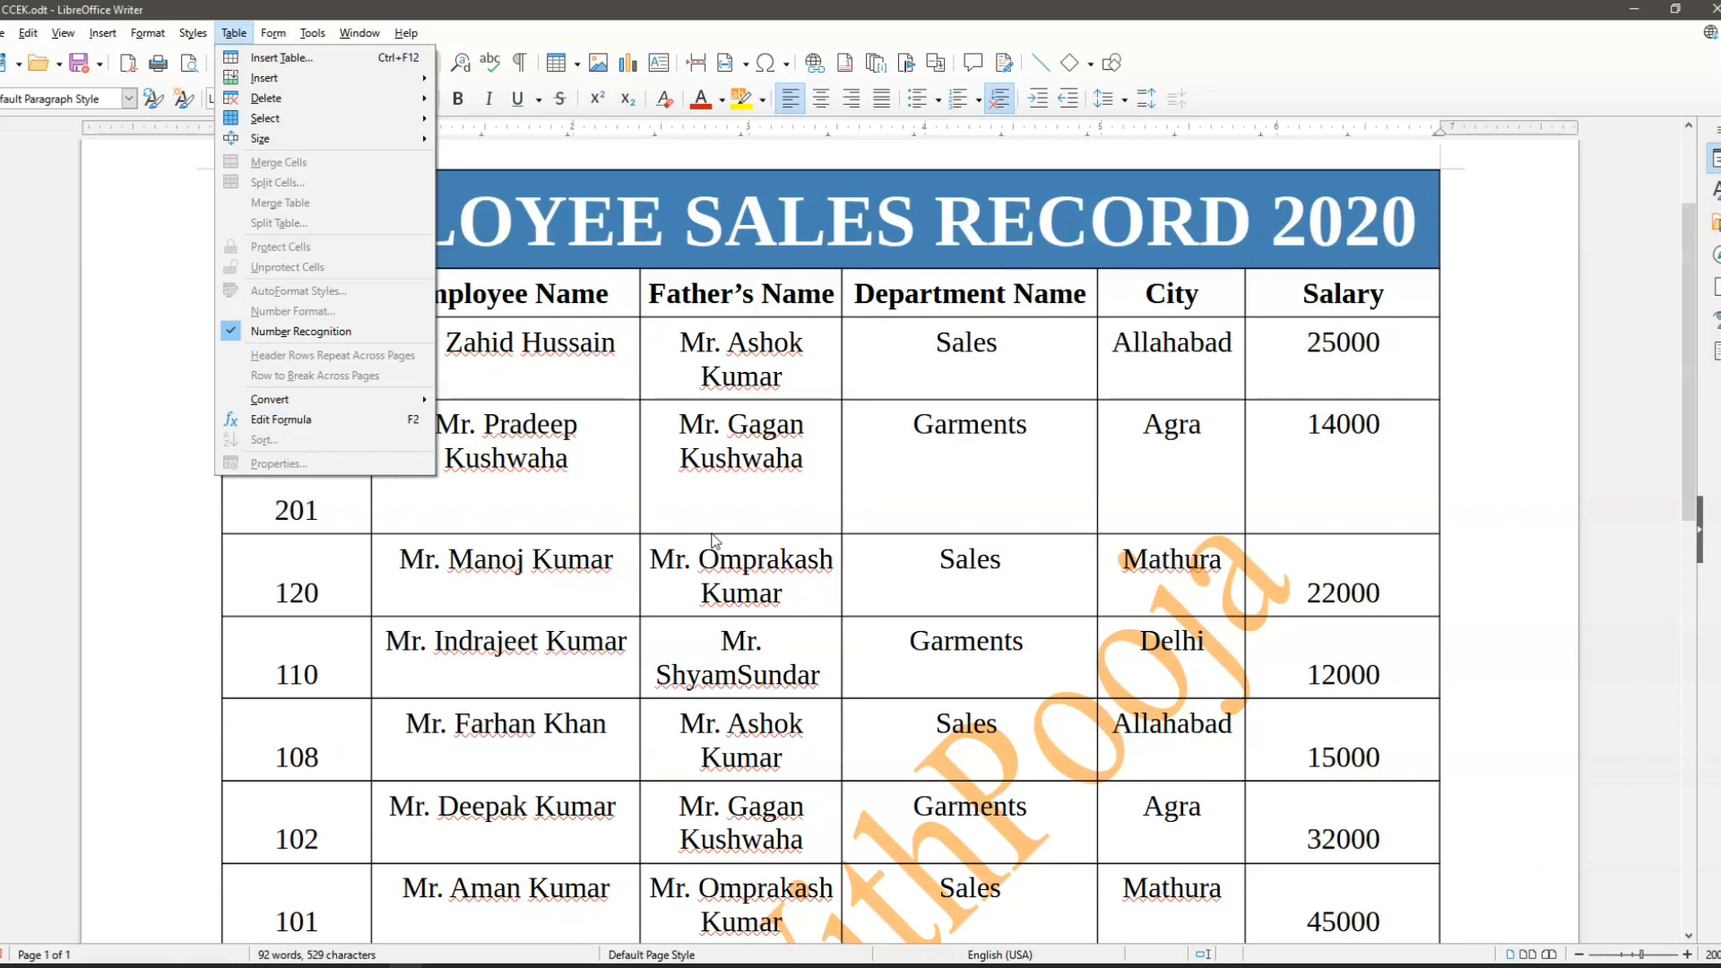
click(1109, 524)
scroll(1255, 556, down, 2)
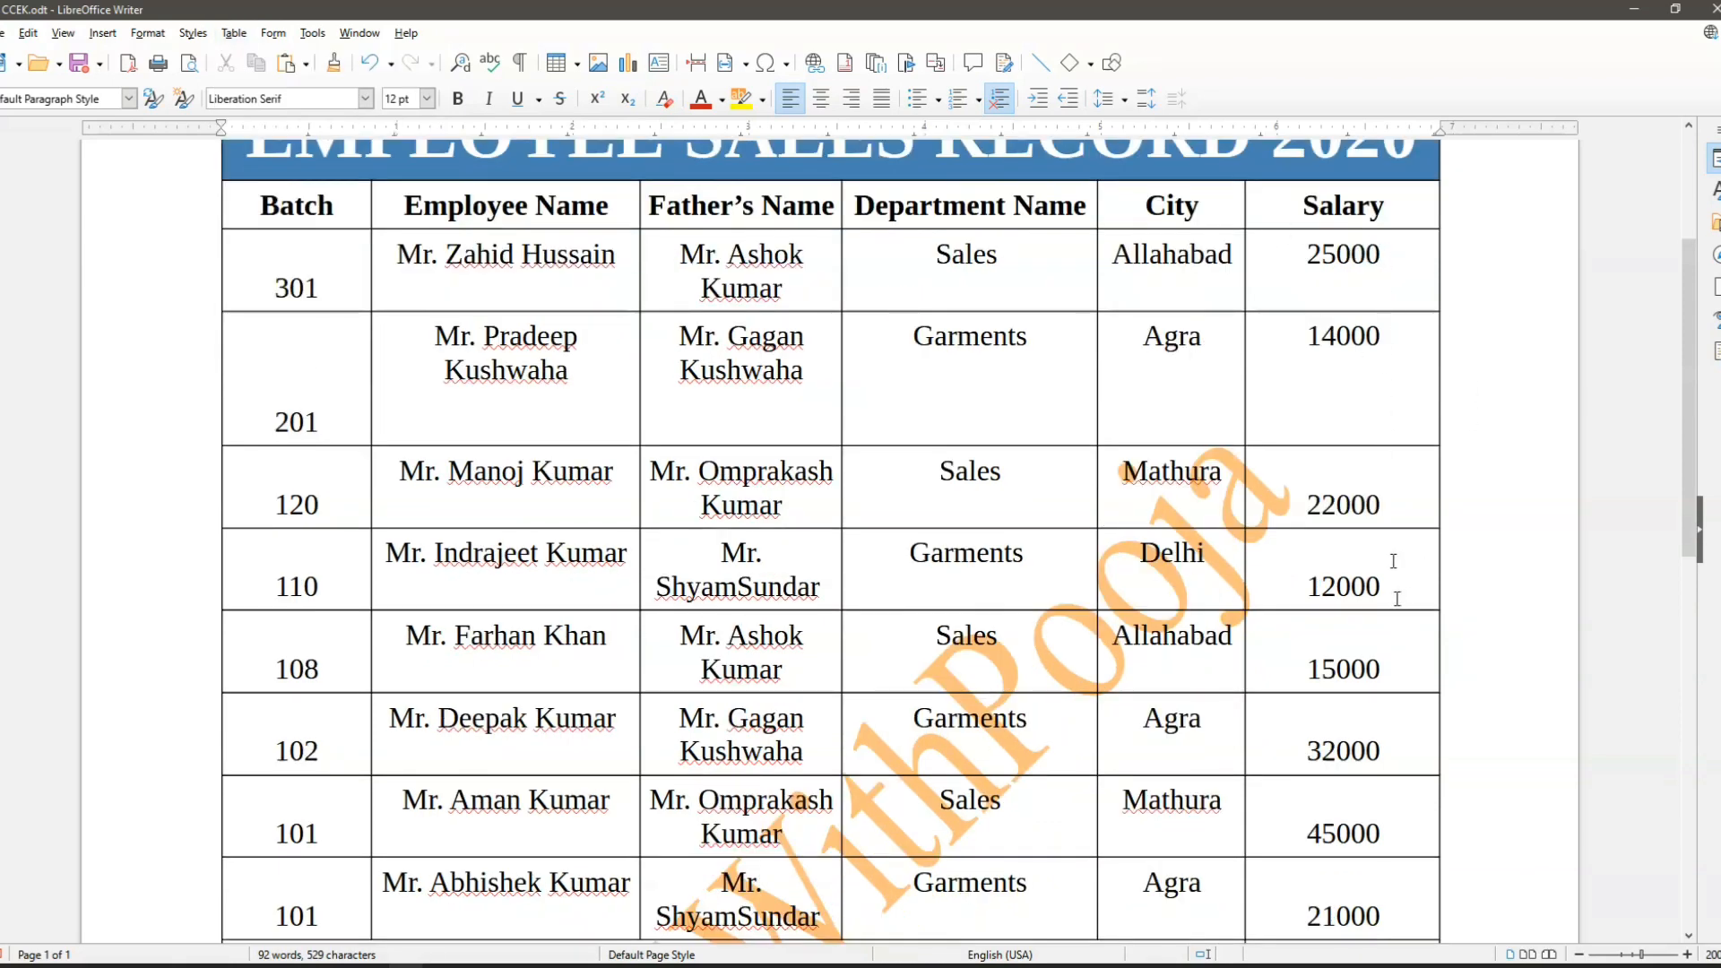
scroll(1397, 582, down, 3)
scroll(1348, 356, up, 3)
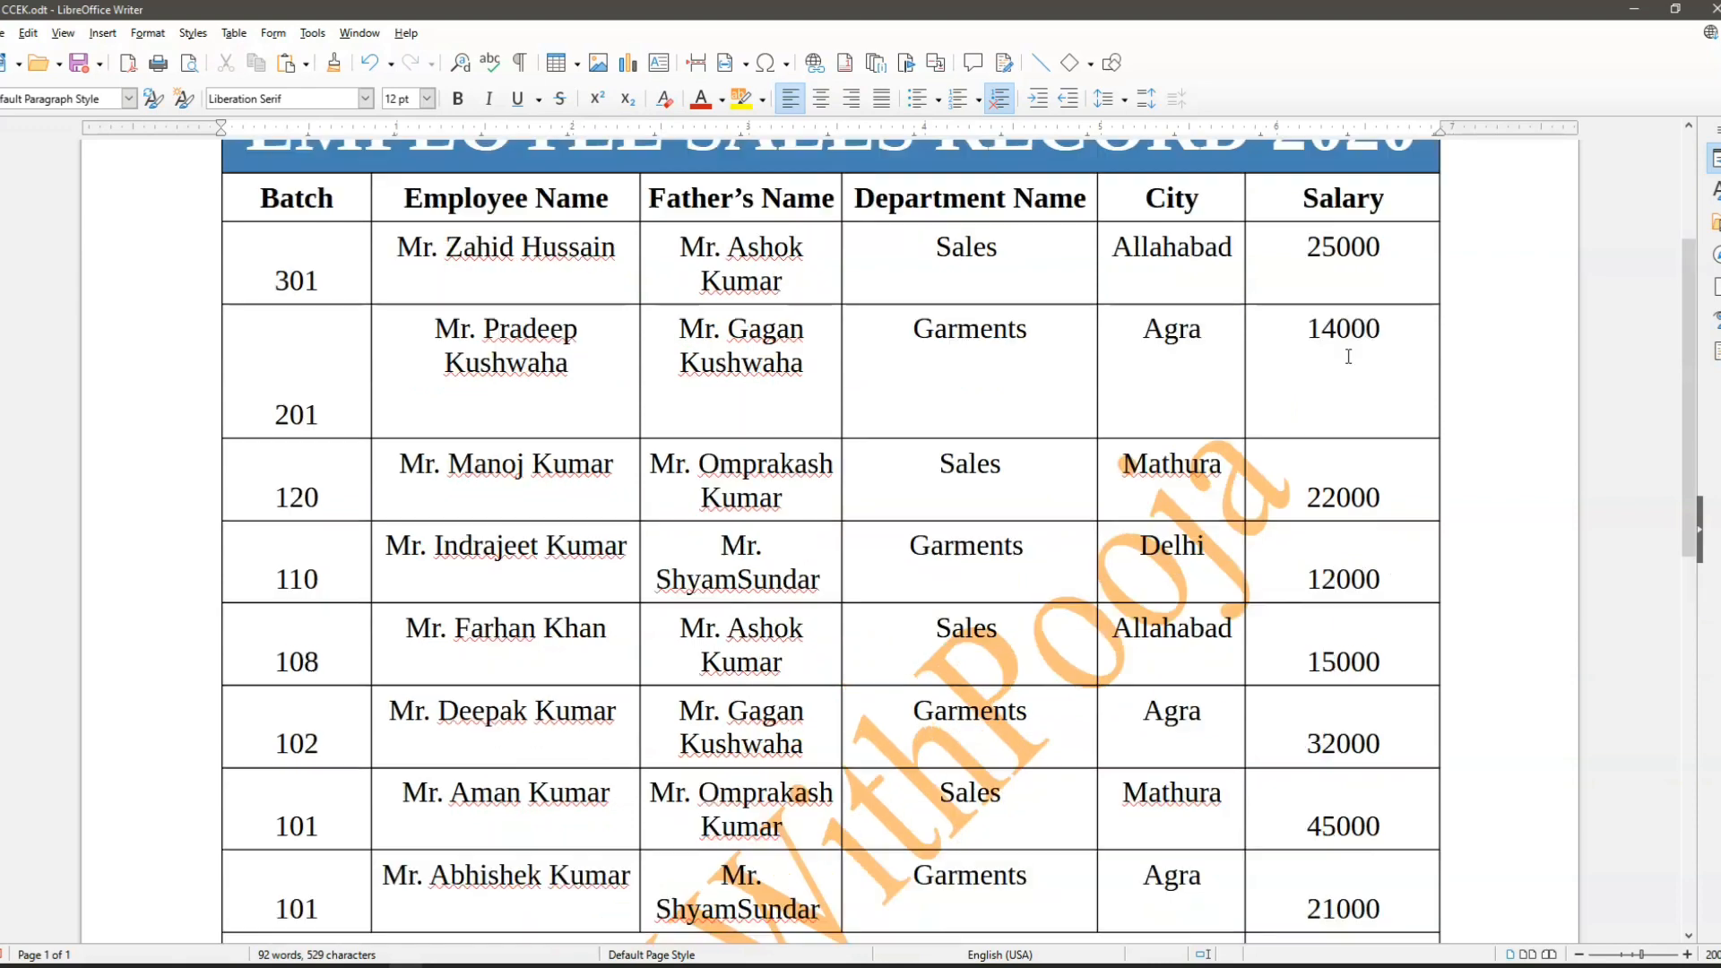
- Total the Salary column in the empty last cell of the Total row with the formula =sum(<F3:F10>)
scroll(1309, 652, down, 2)
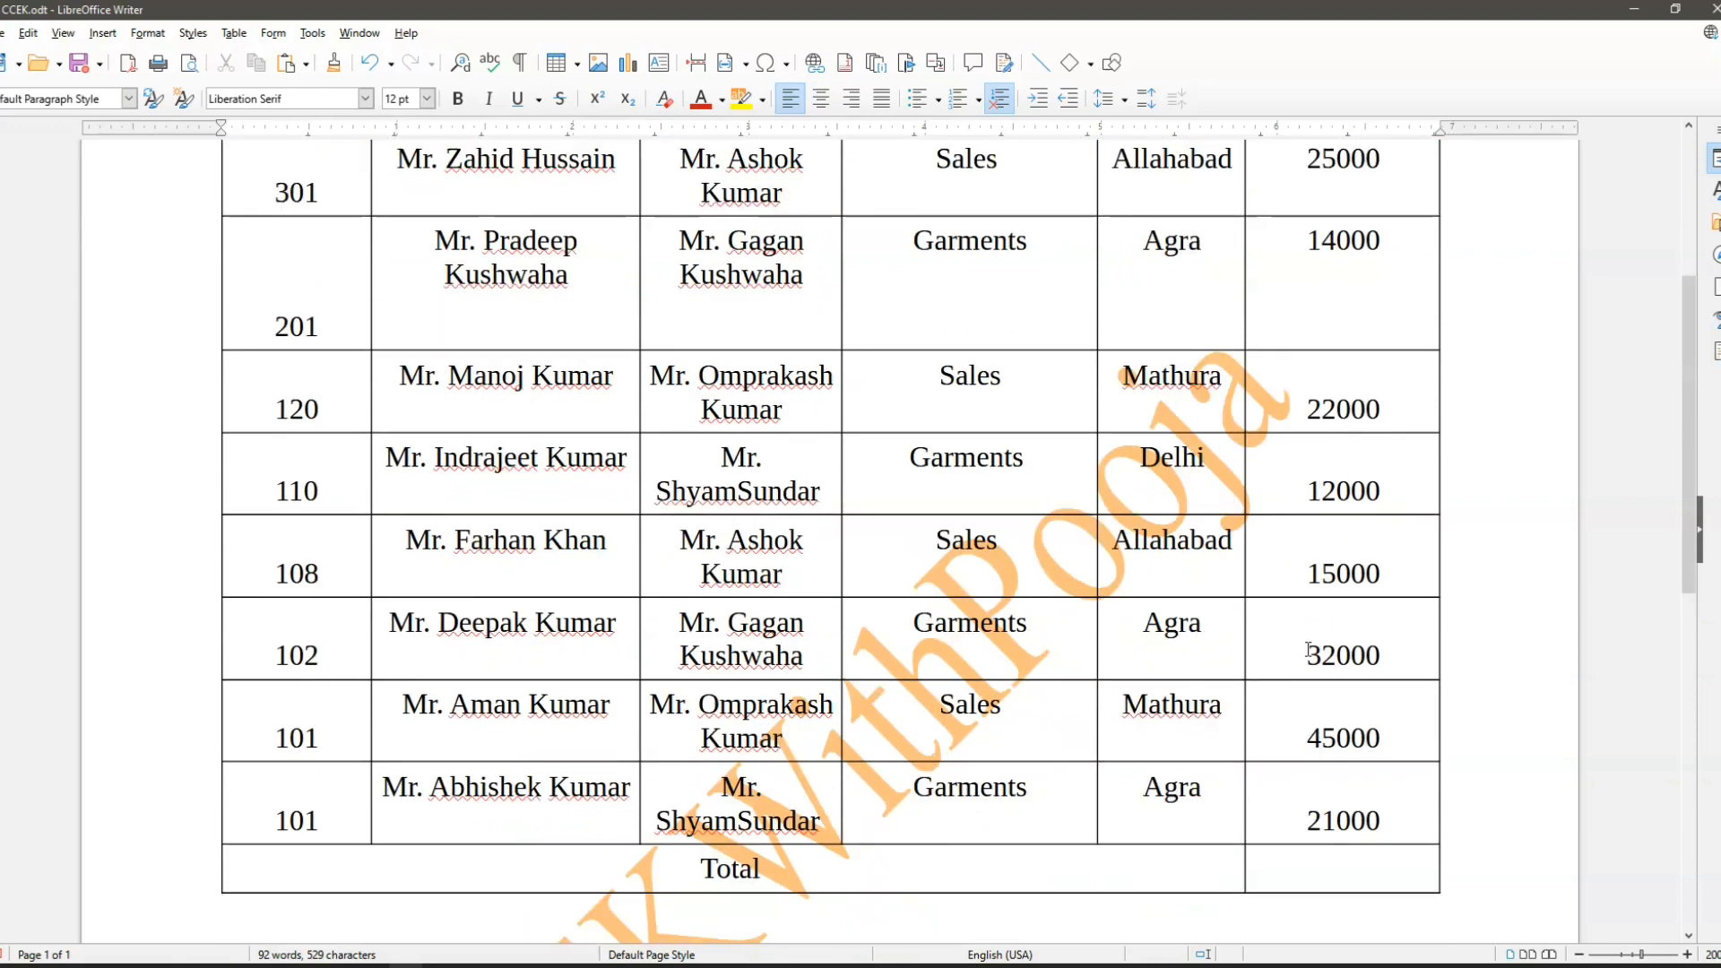
scroll(1093, 760, down, 2)
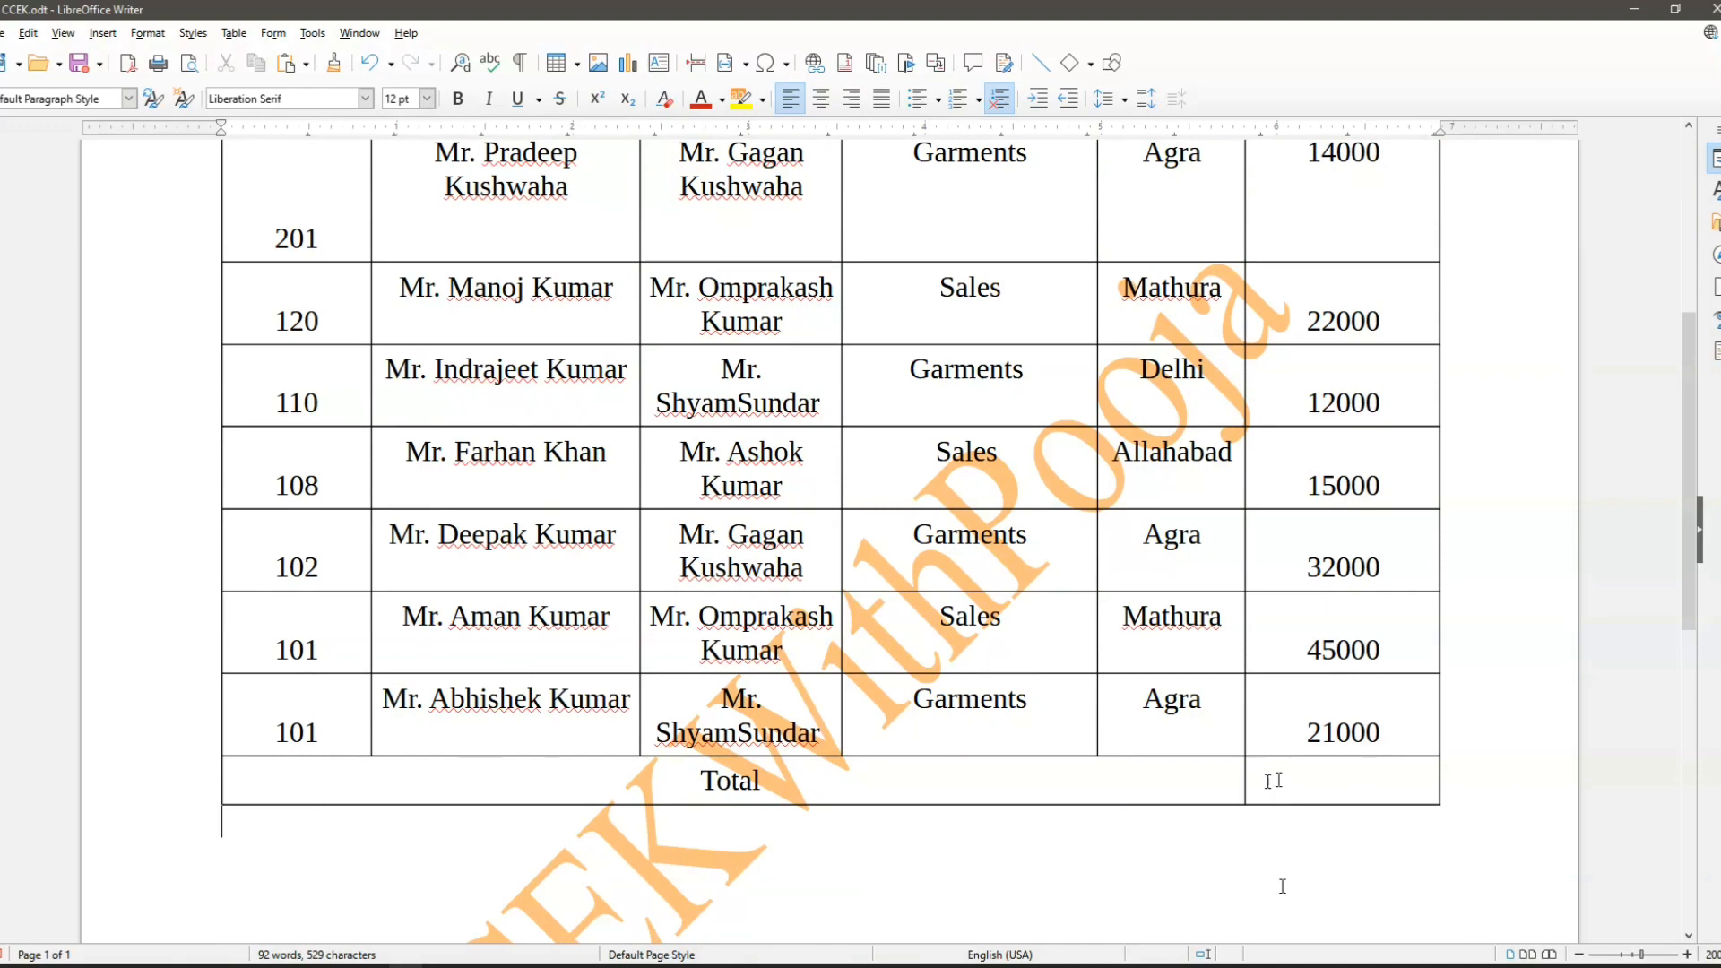
click(1309, 777)
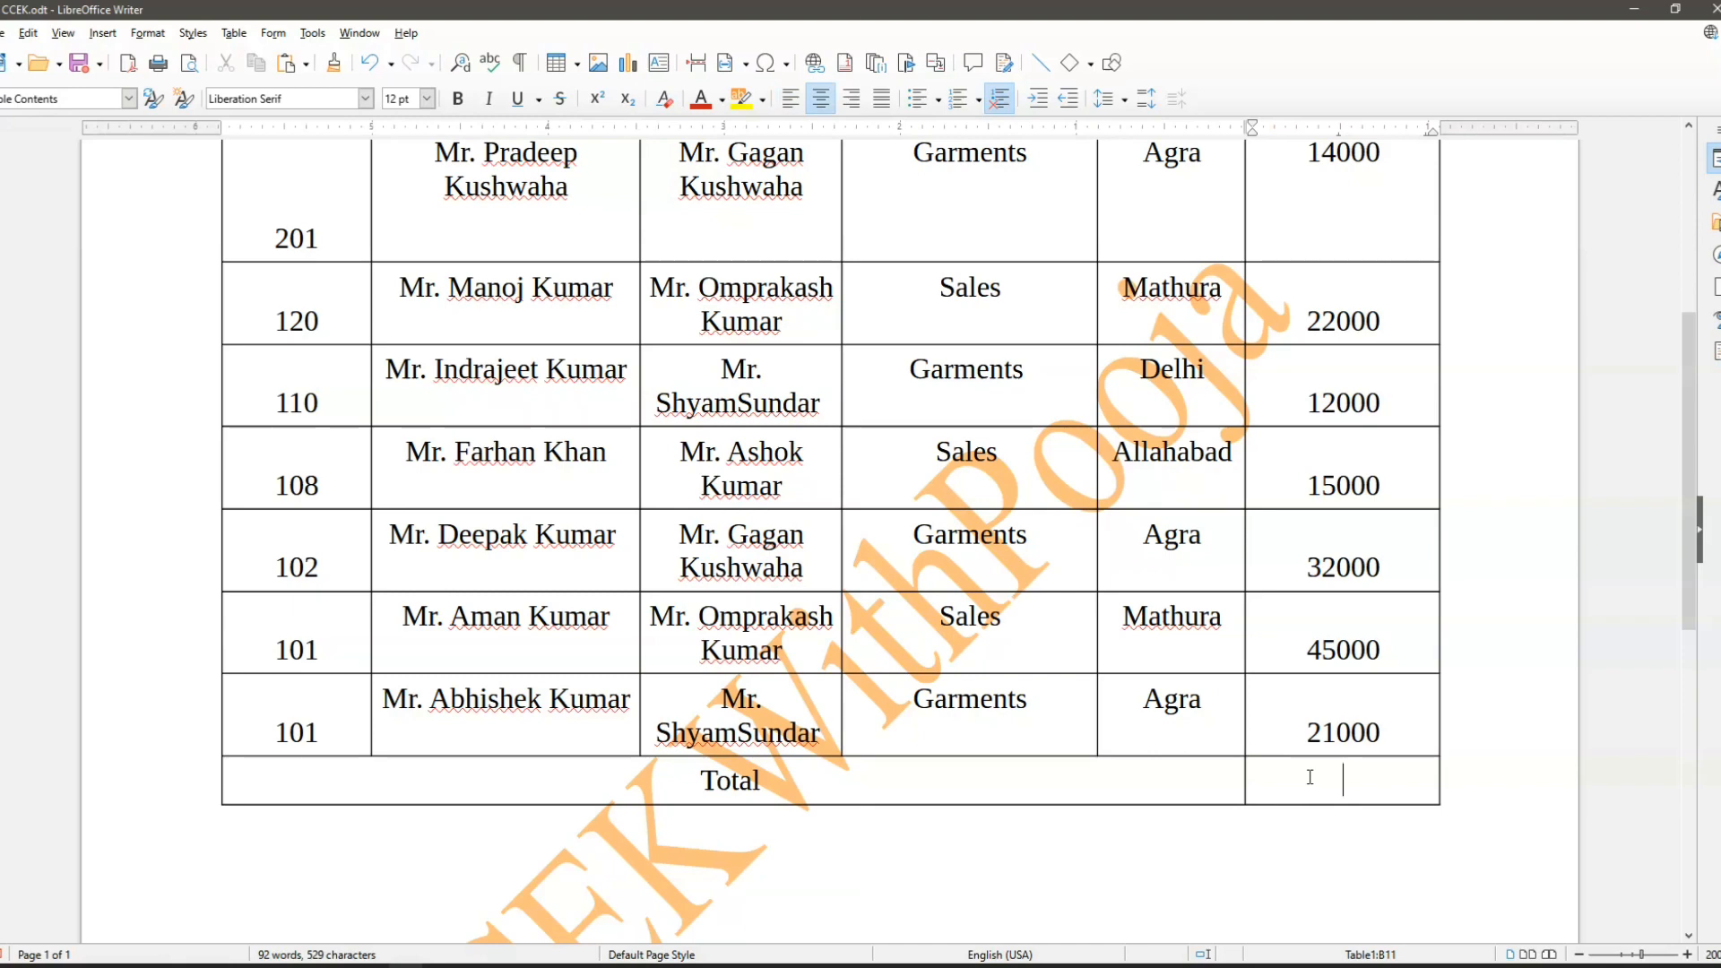
click(233, 34)
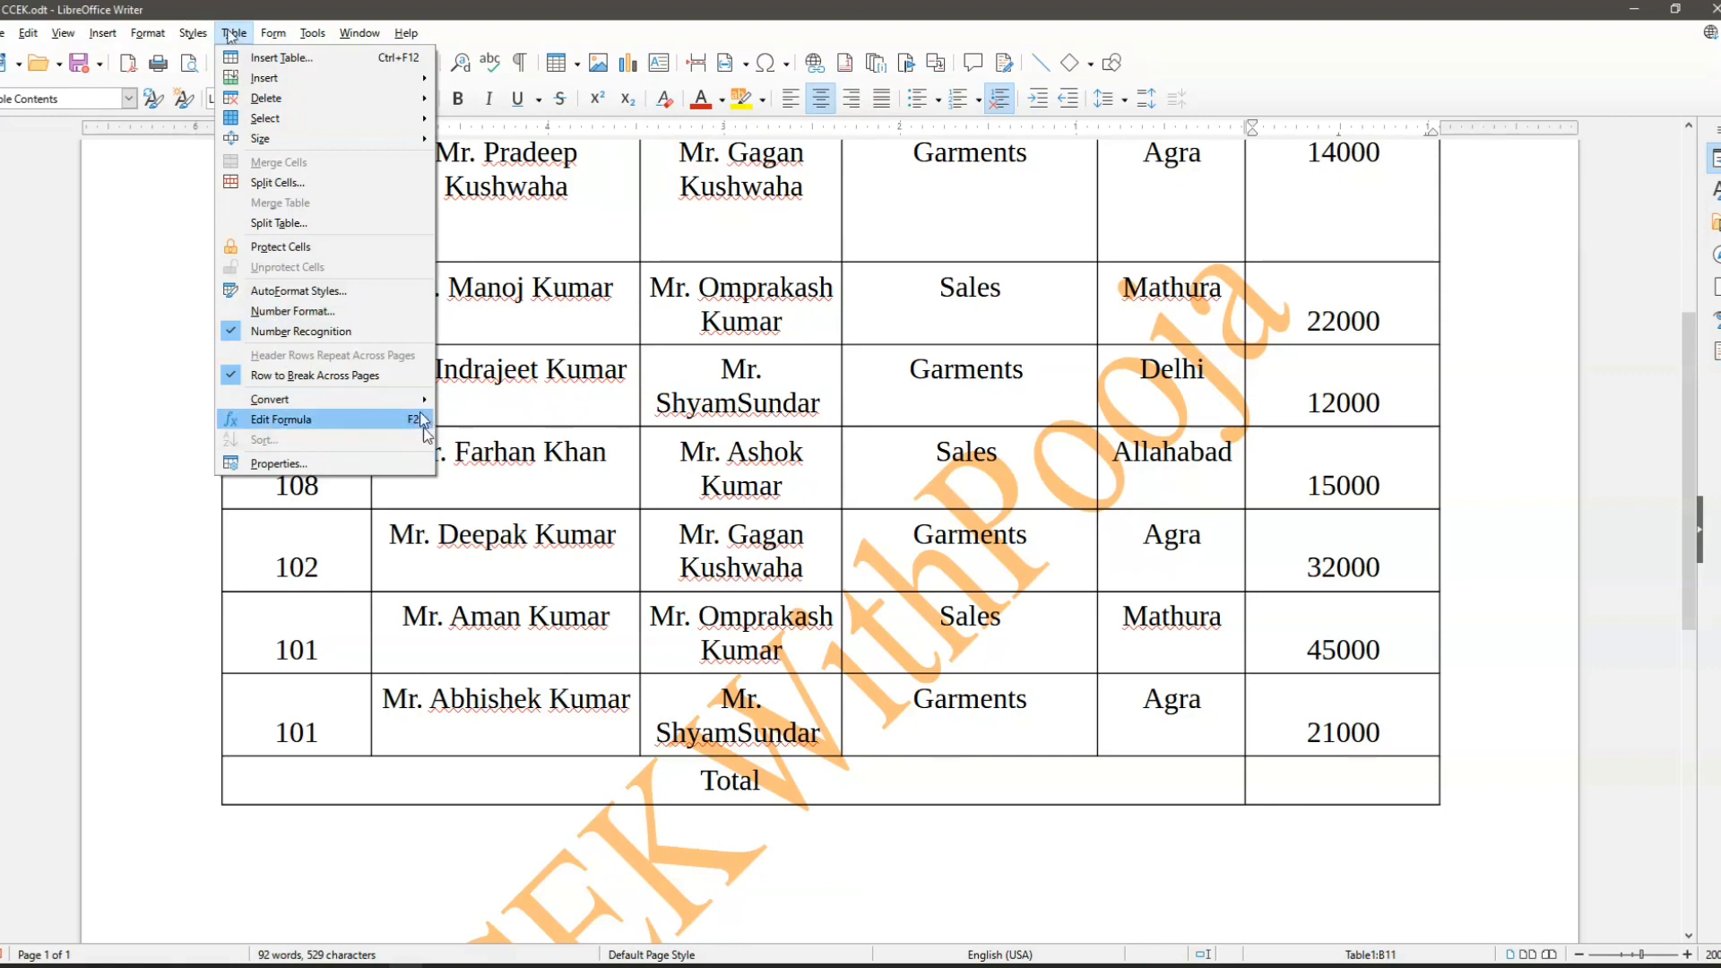
click(331, 425)
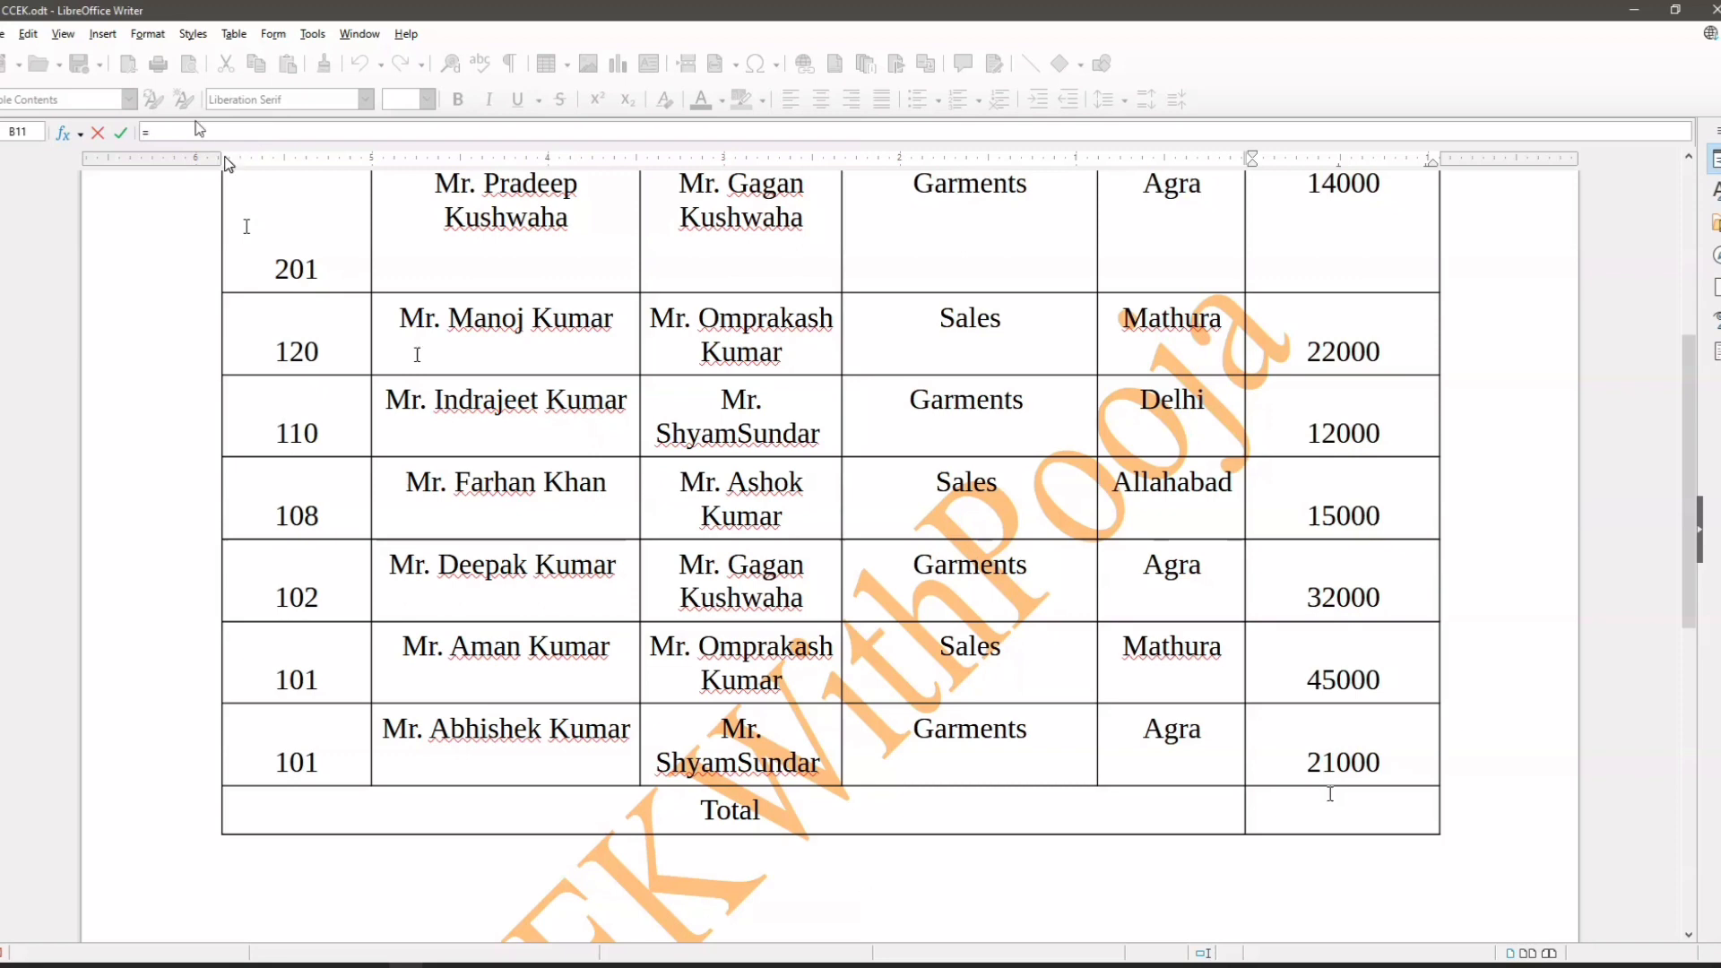
text(sum()
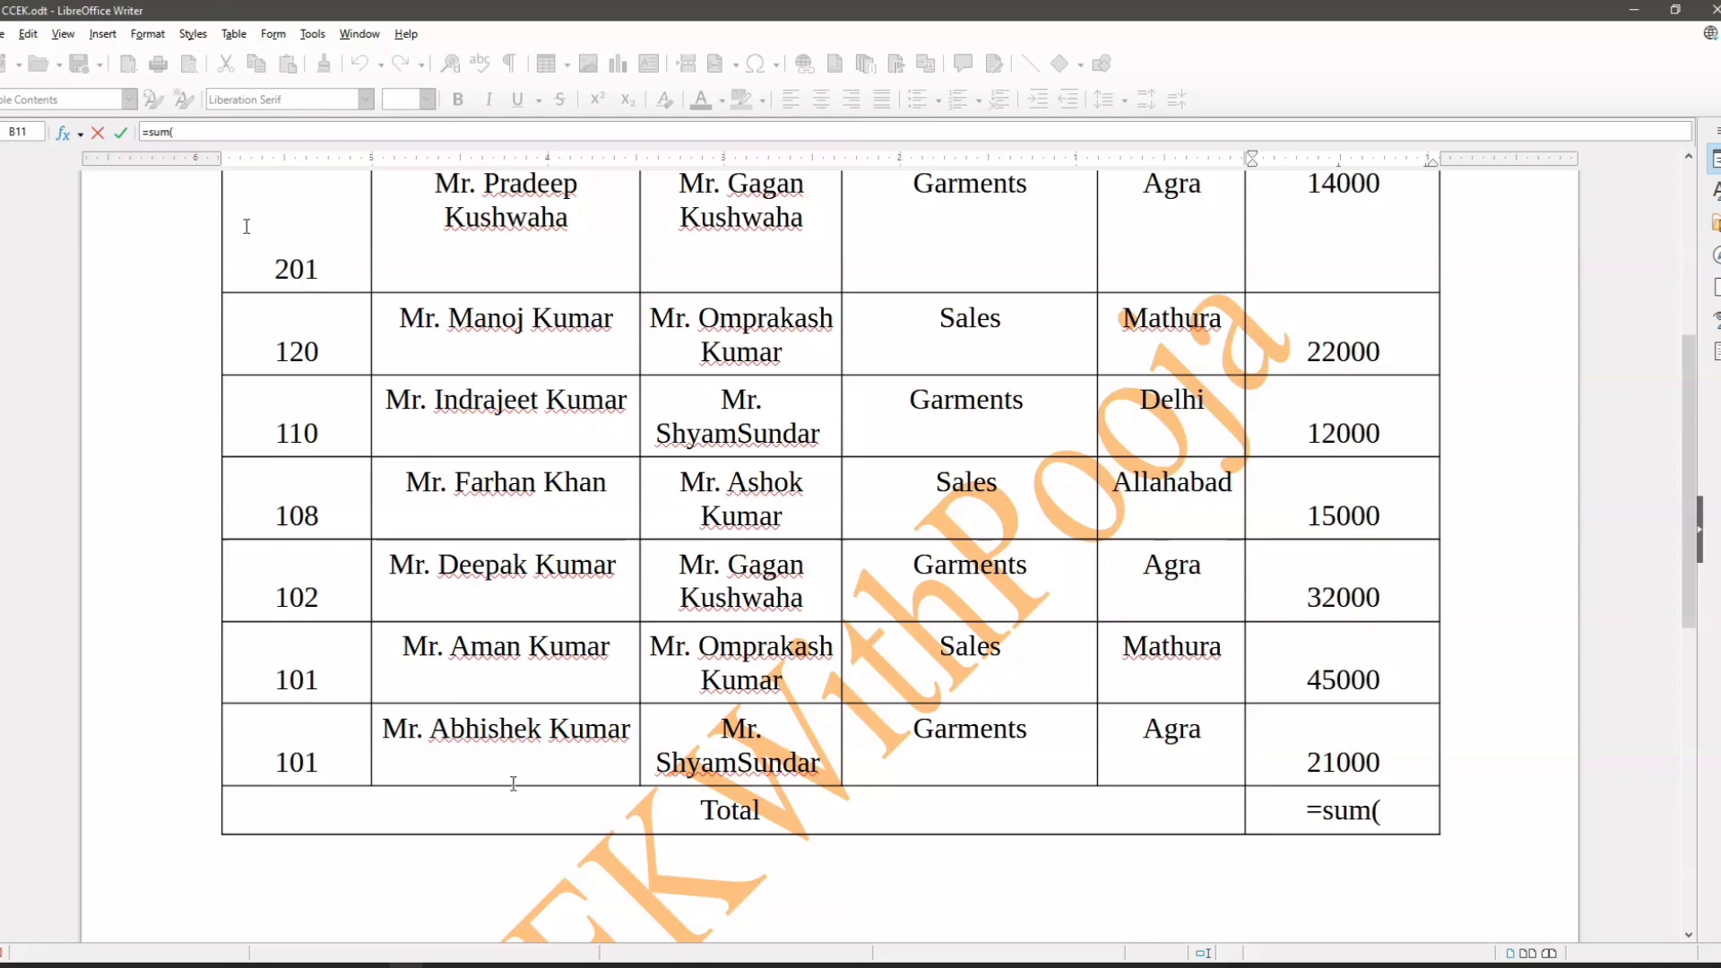
scroll(1255, 807, up, 4)
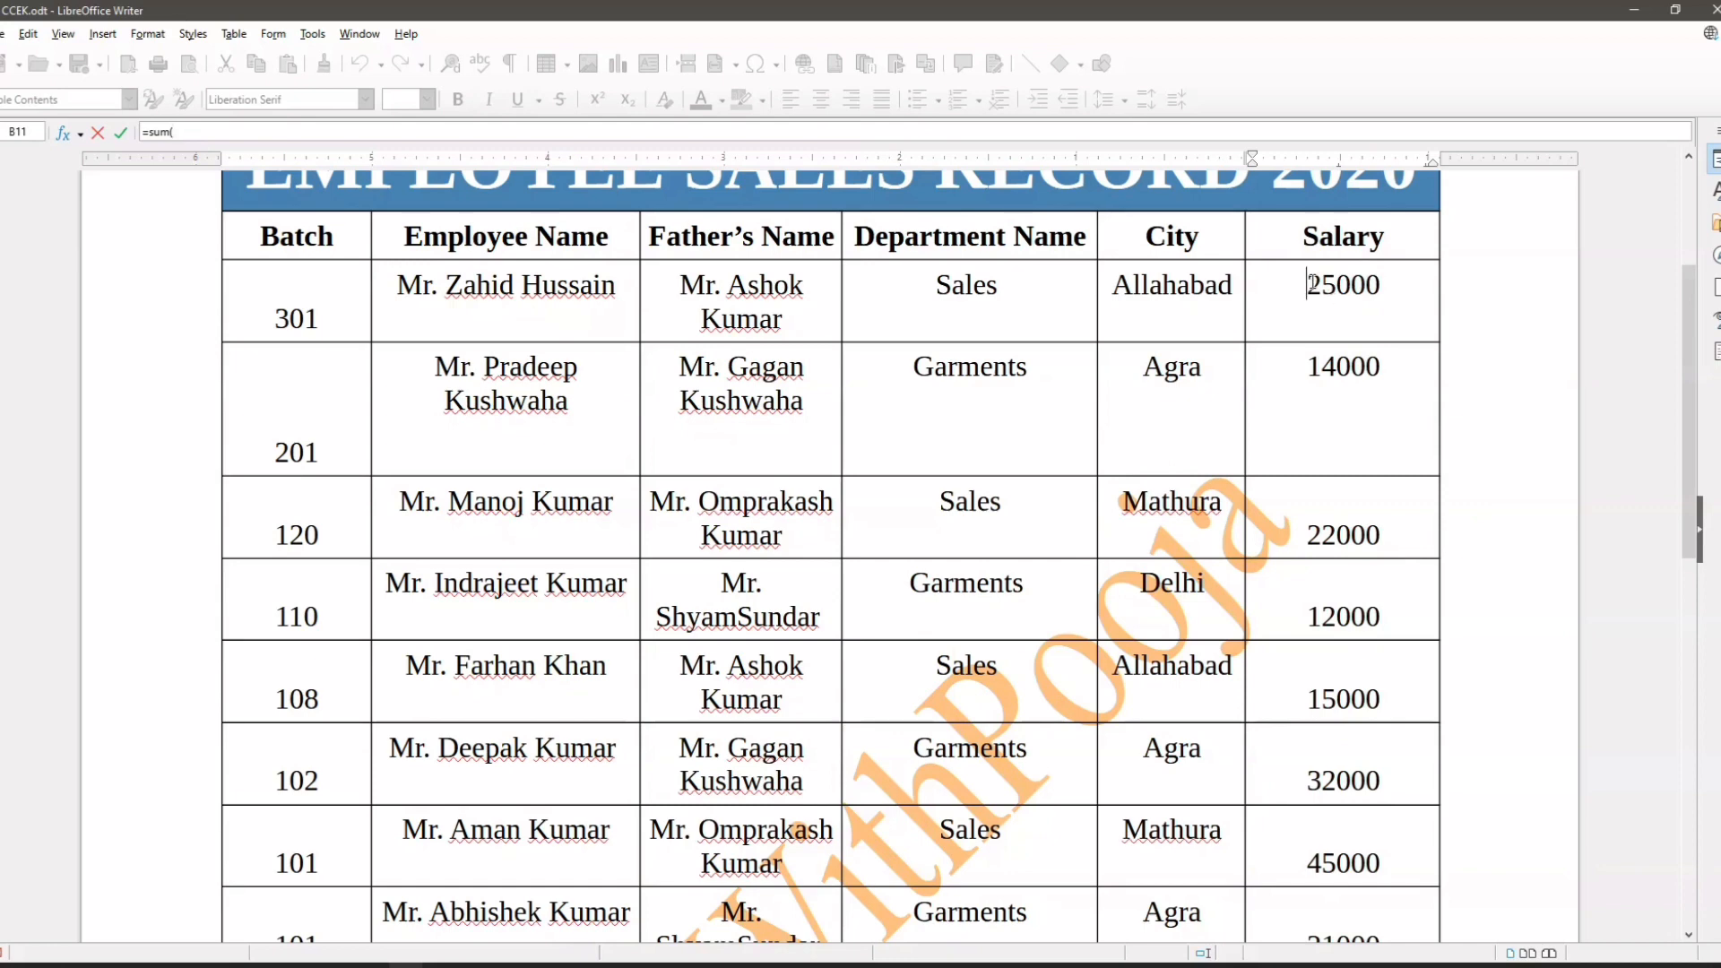
drag(1314, 288, 1384, 946)
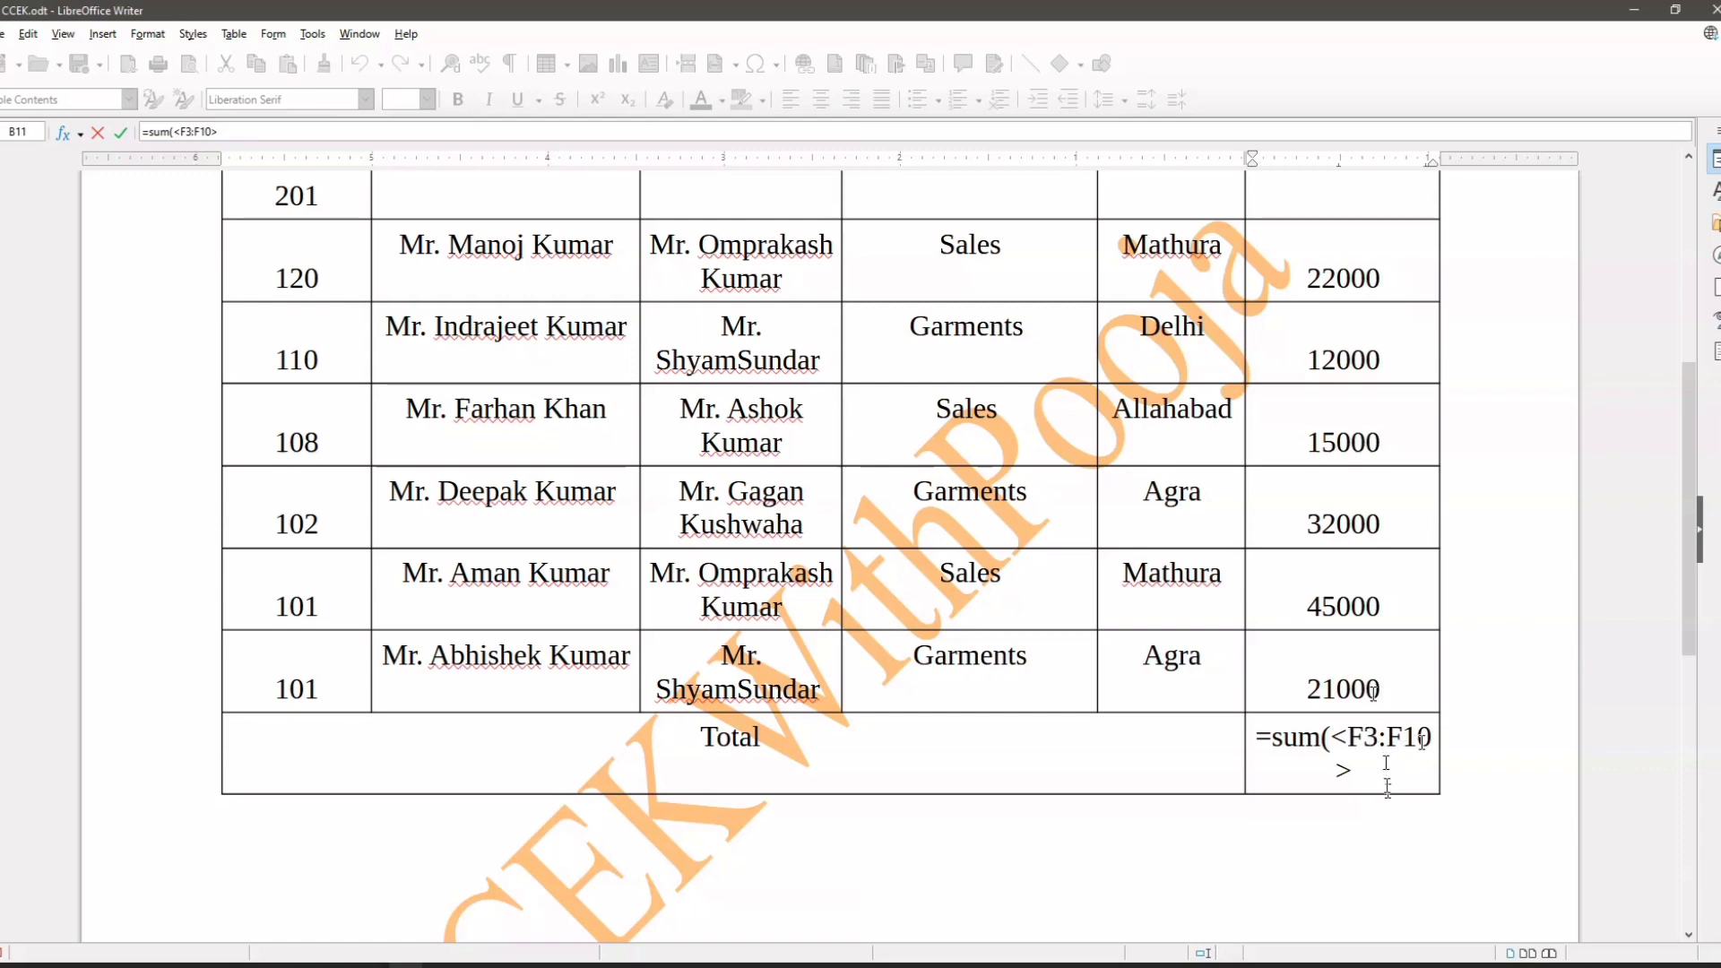
drag(1387, 783, 1381, 661)
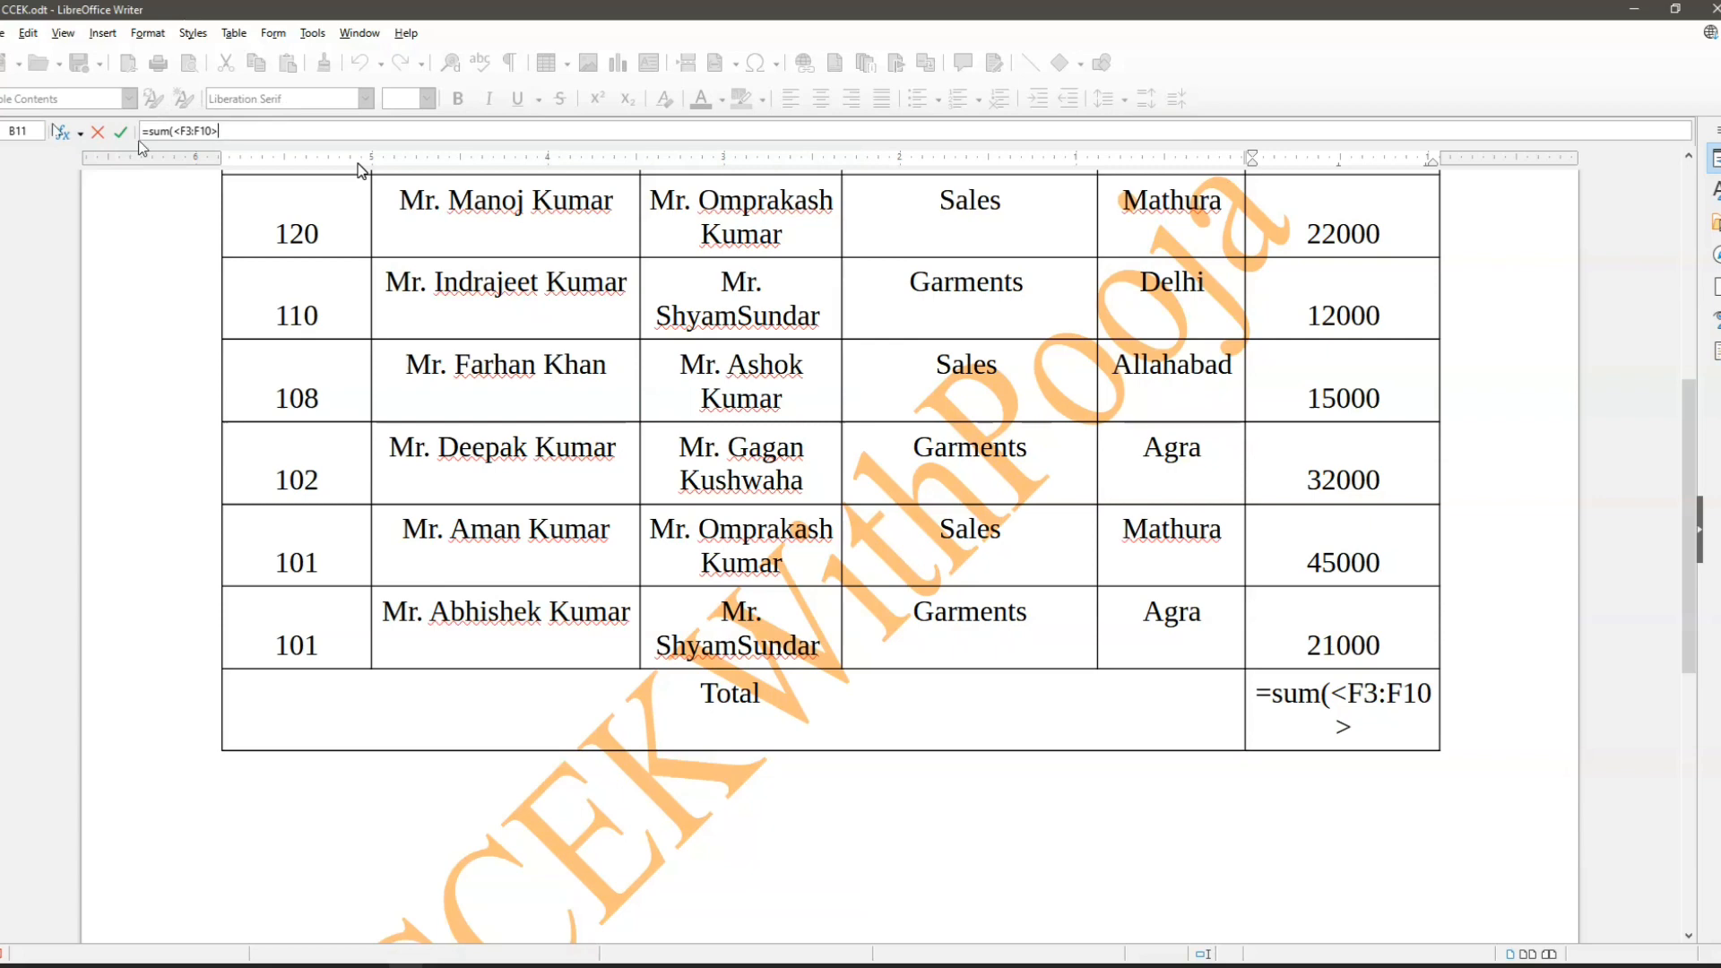
text())
key(Return)
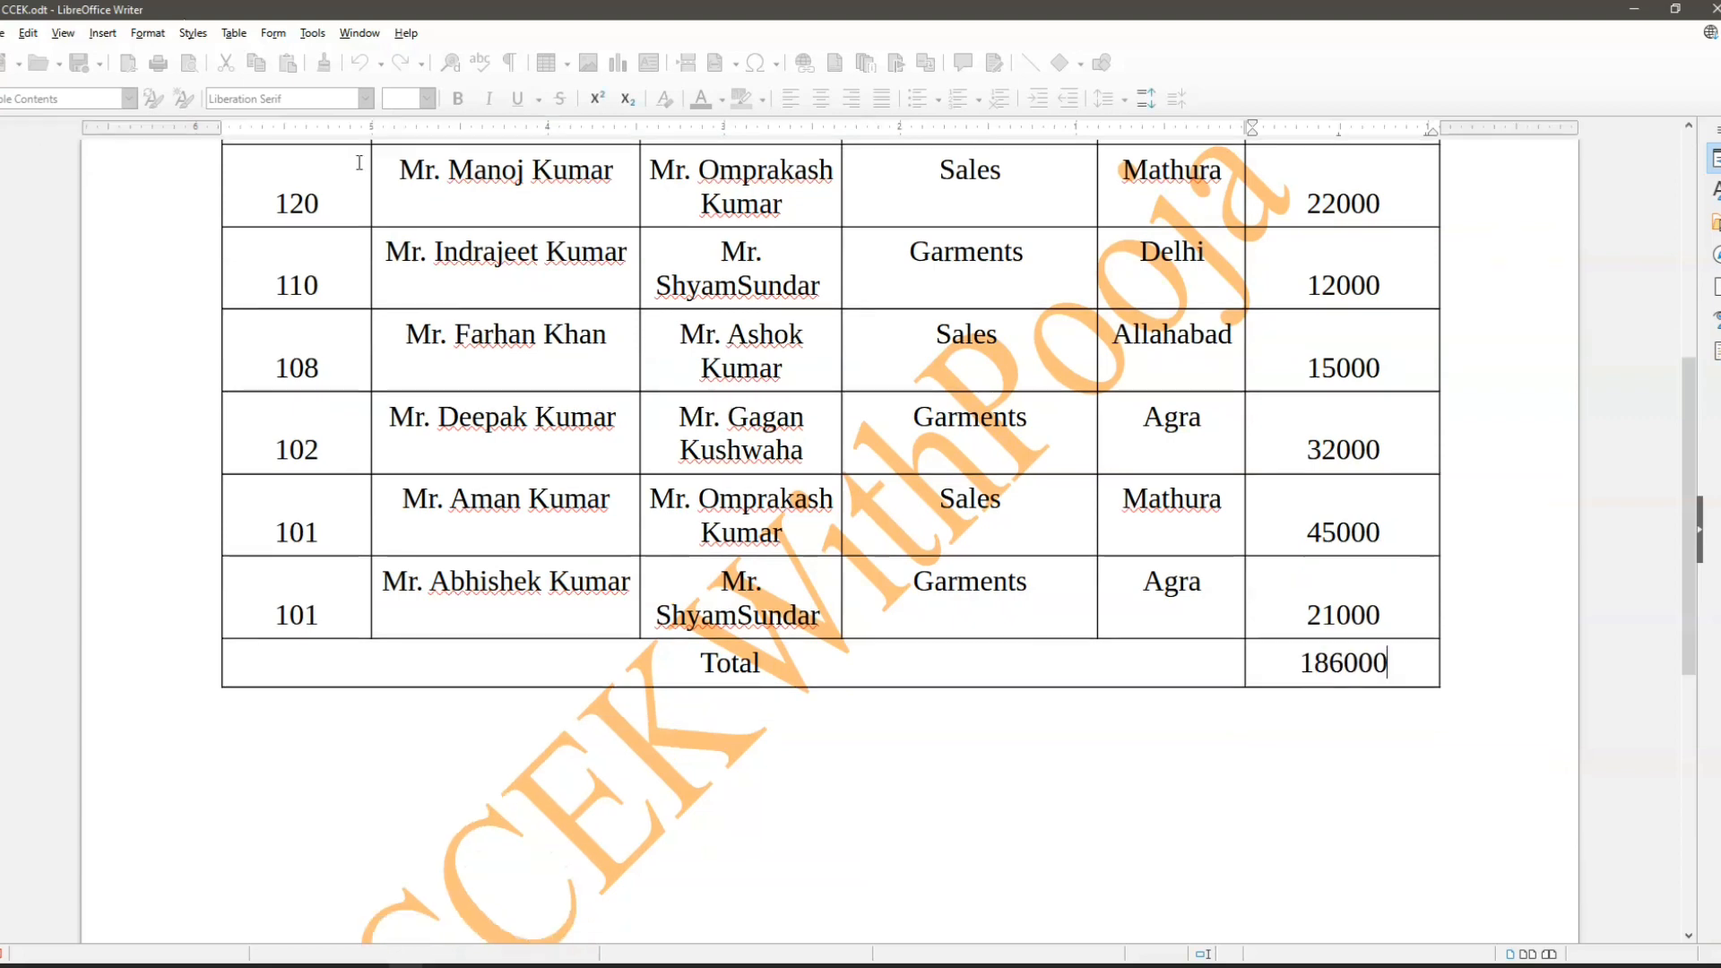
- Review the salary figures and reopen the formula of the Total row's salary cell to check its cell range
scroll(1026, 476, up, 5)
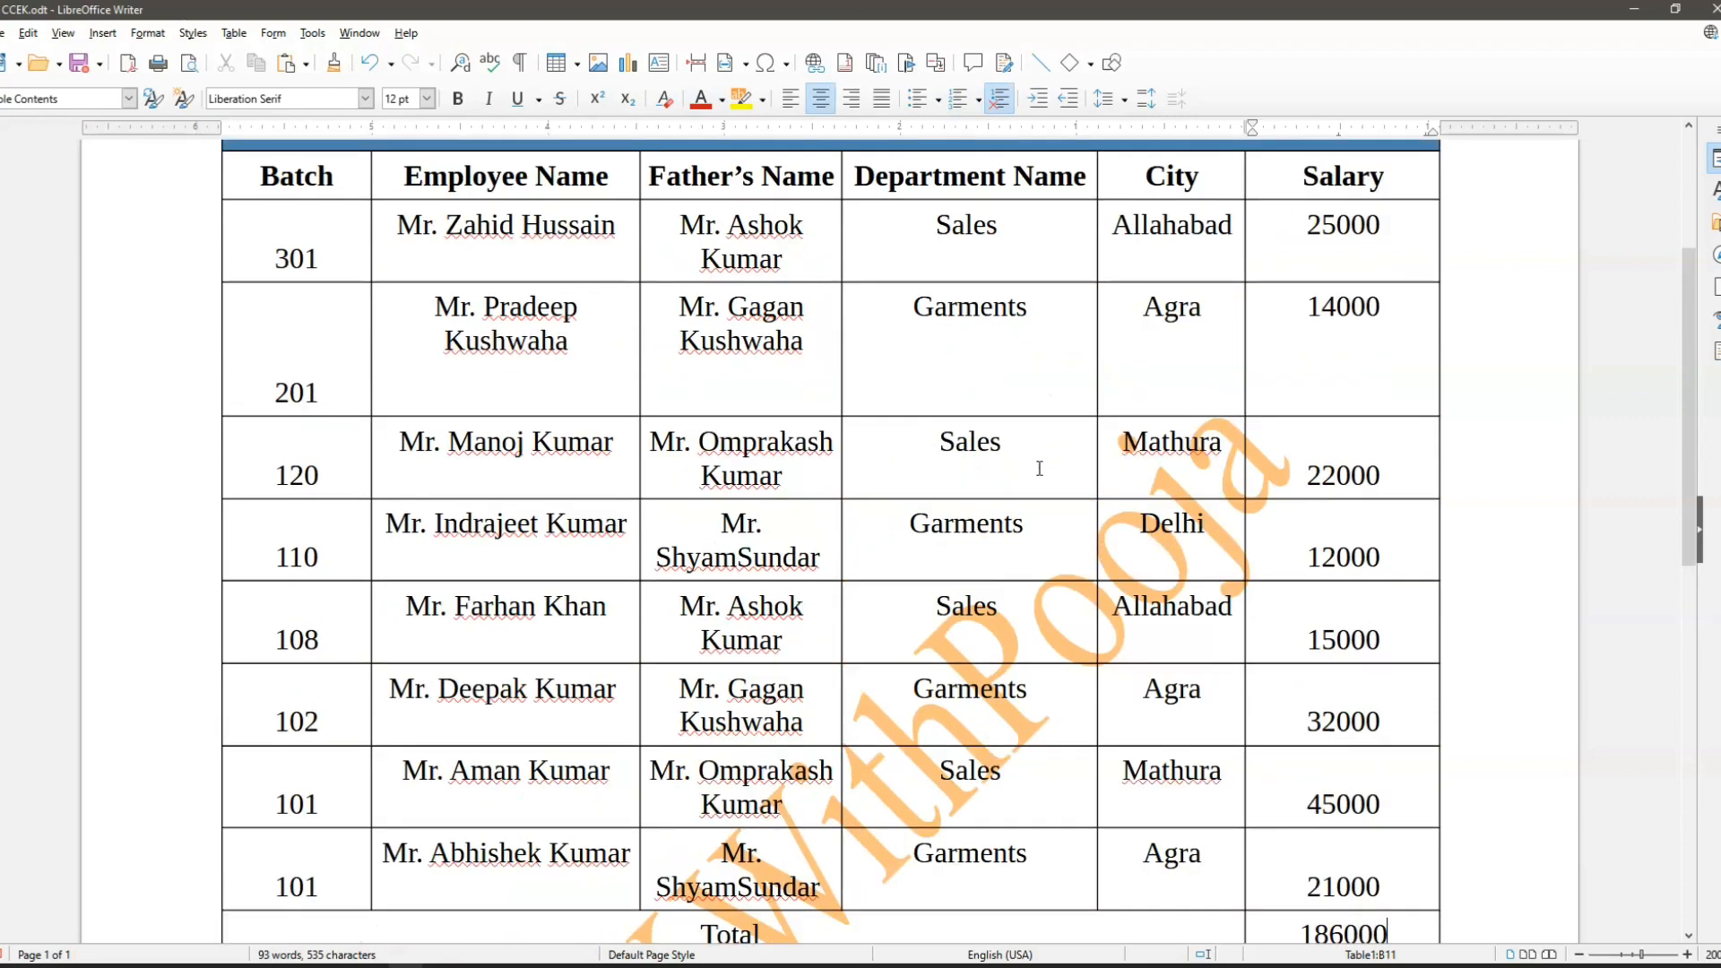
scroll(1405, 854, down, 2)
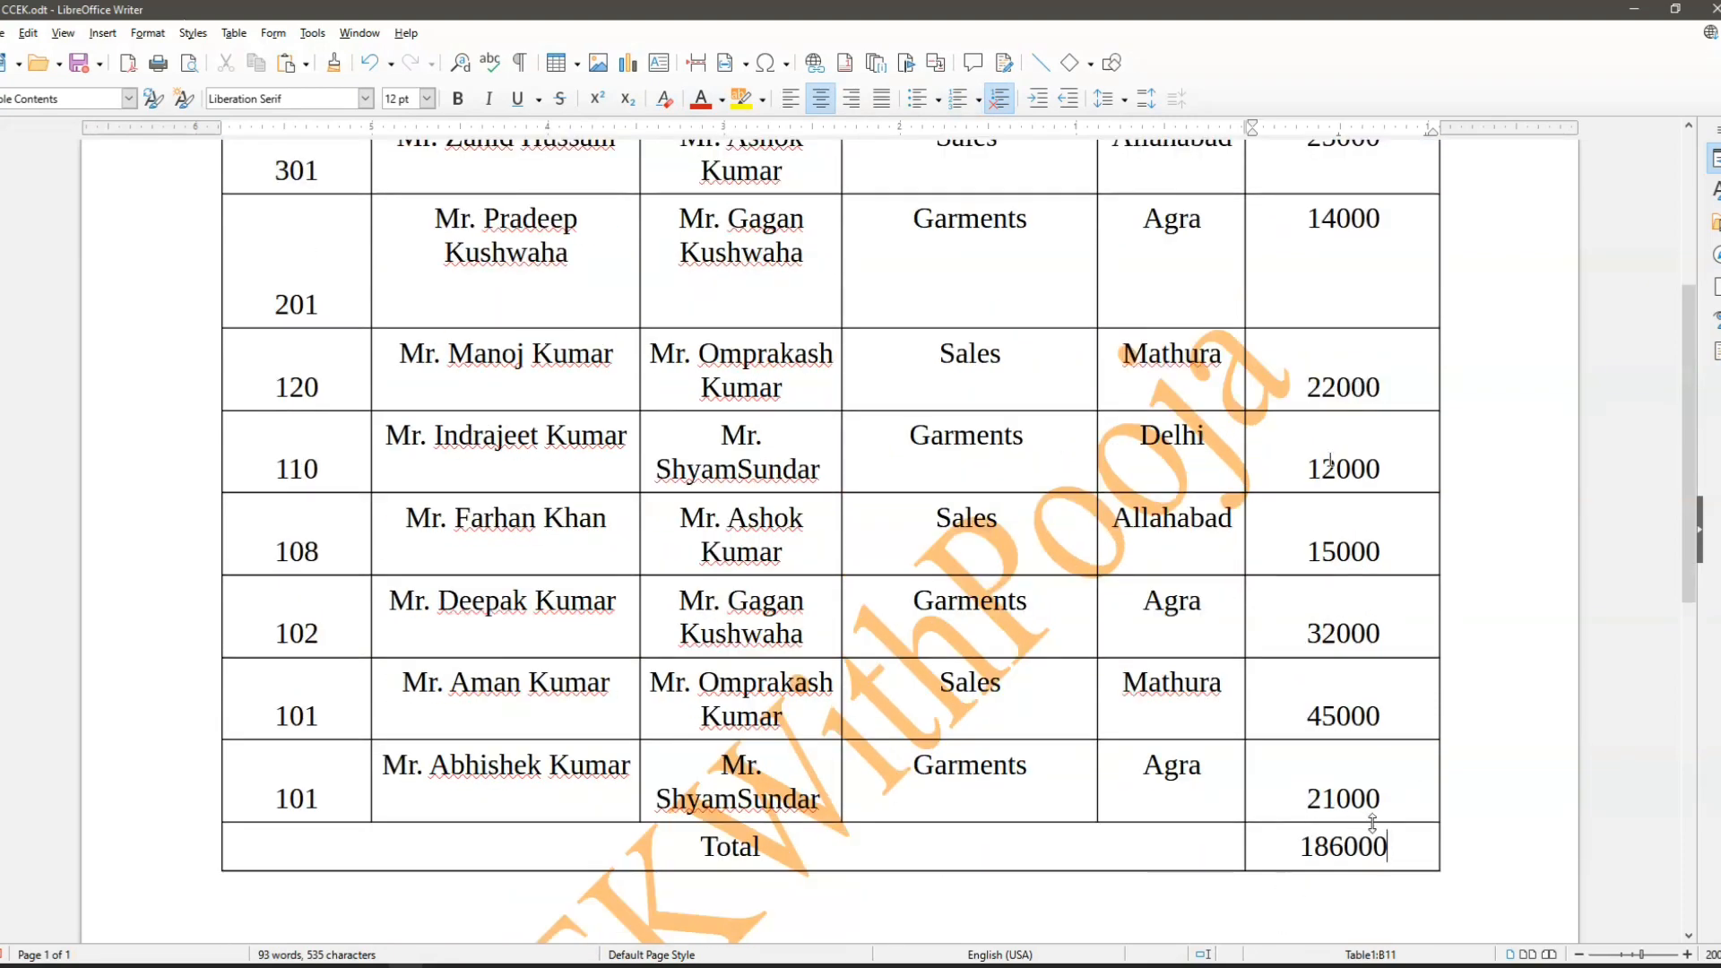
mouse_move(1380, 836)
scroll(1210, 399, up, 2)
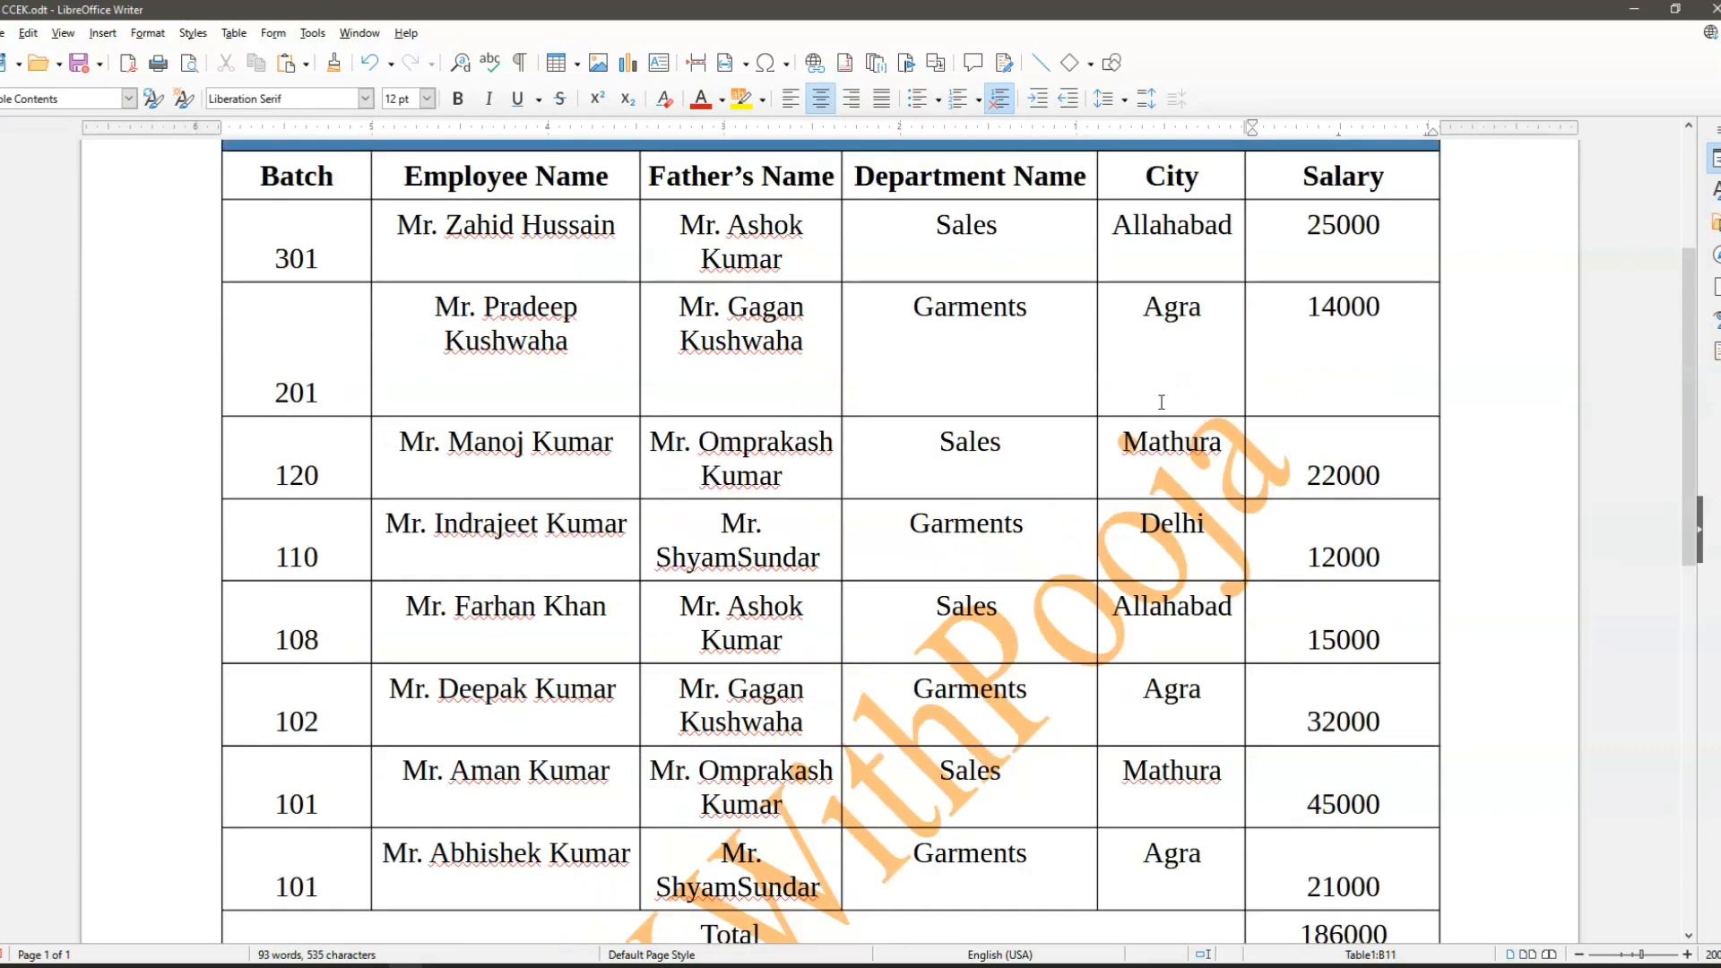
scroll(1333, 891, down, 4)
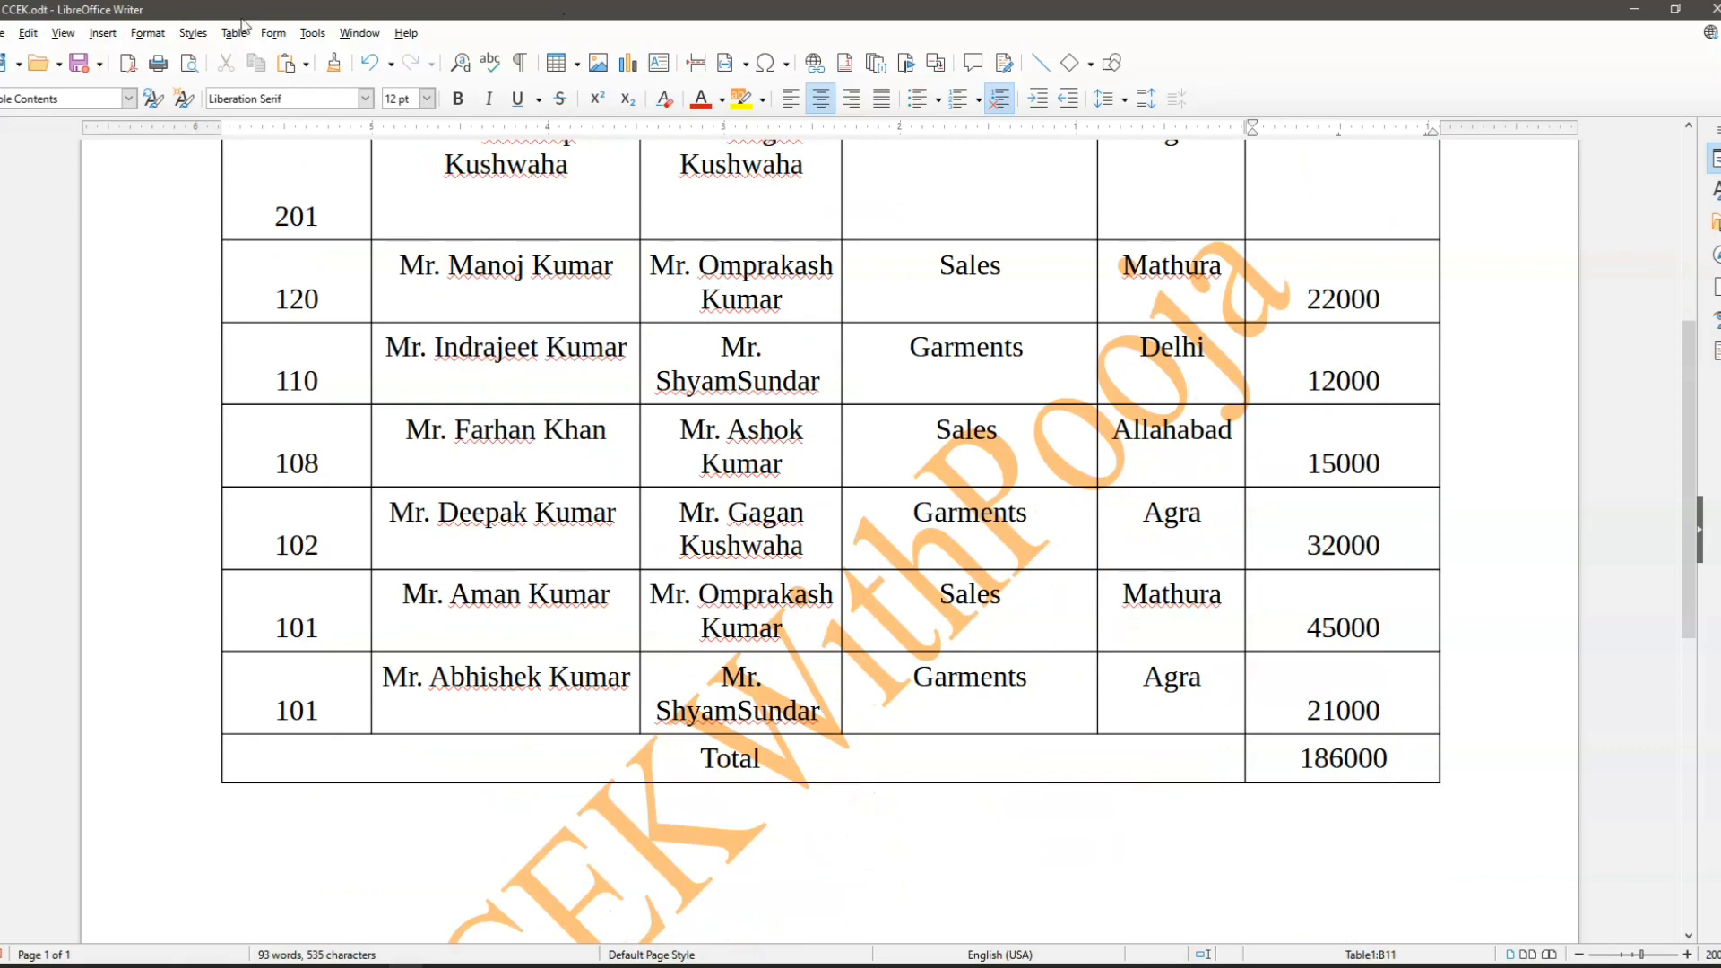
click(228, 32)
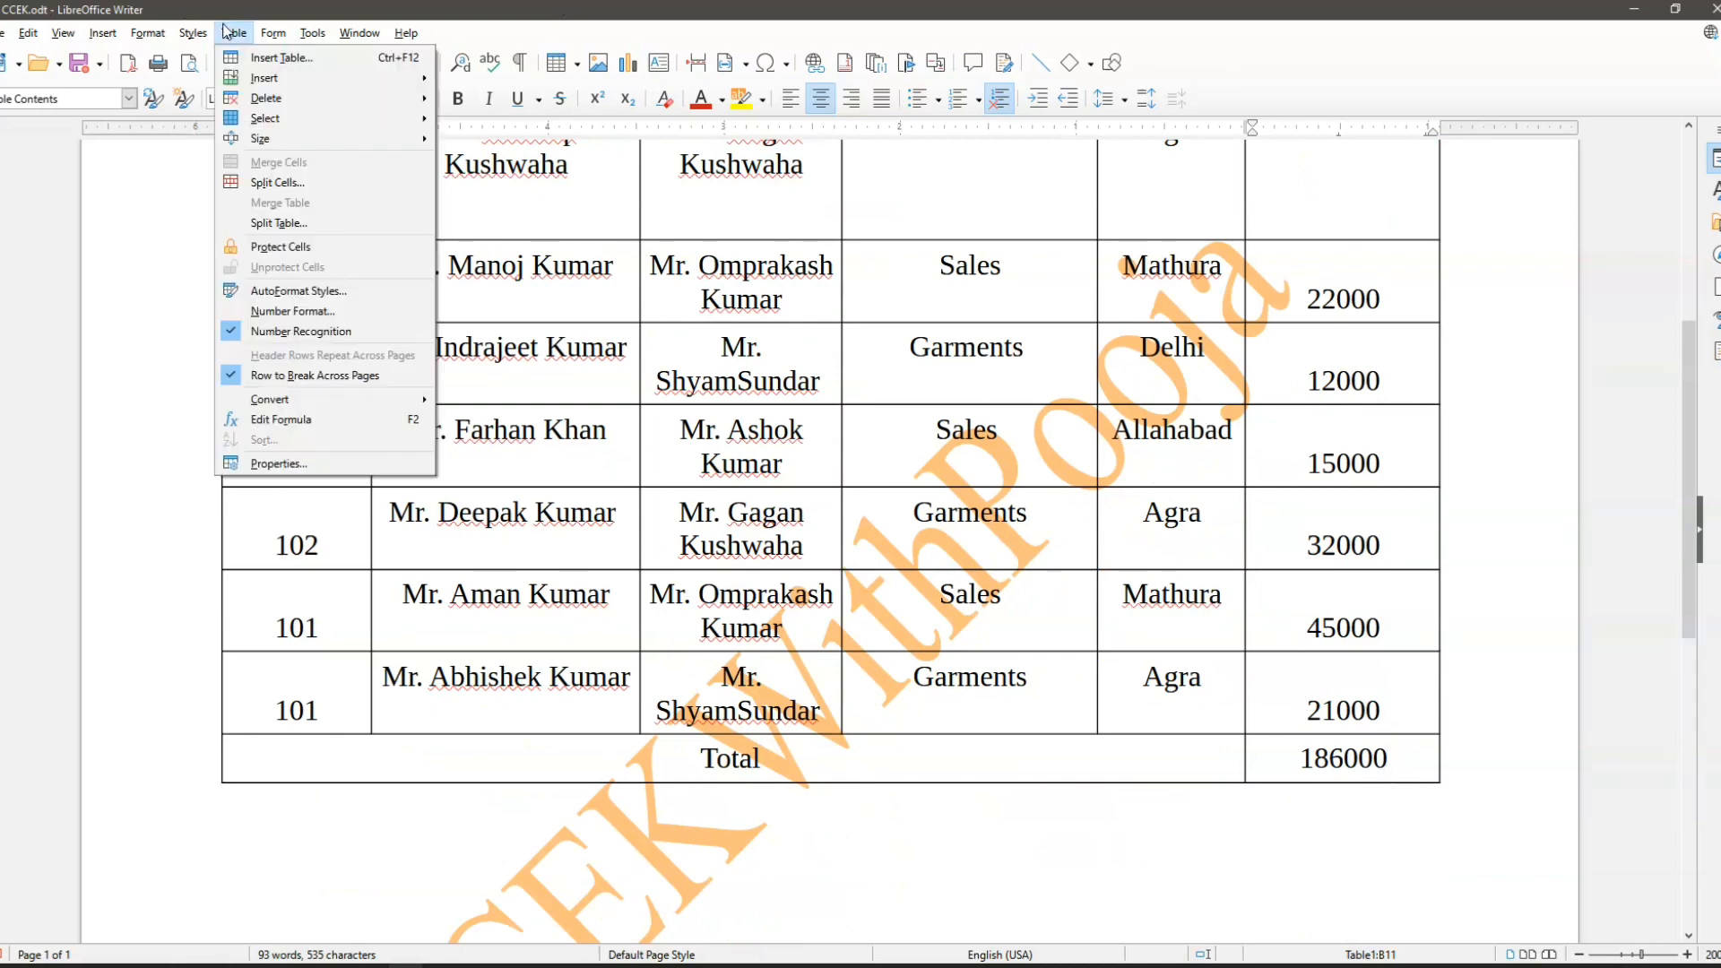
click(320, 422)
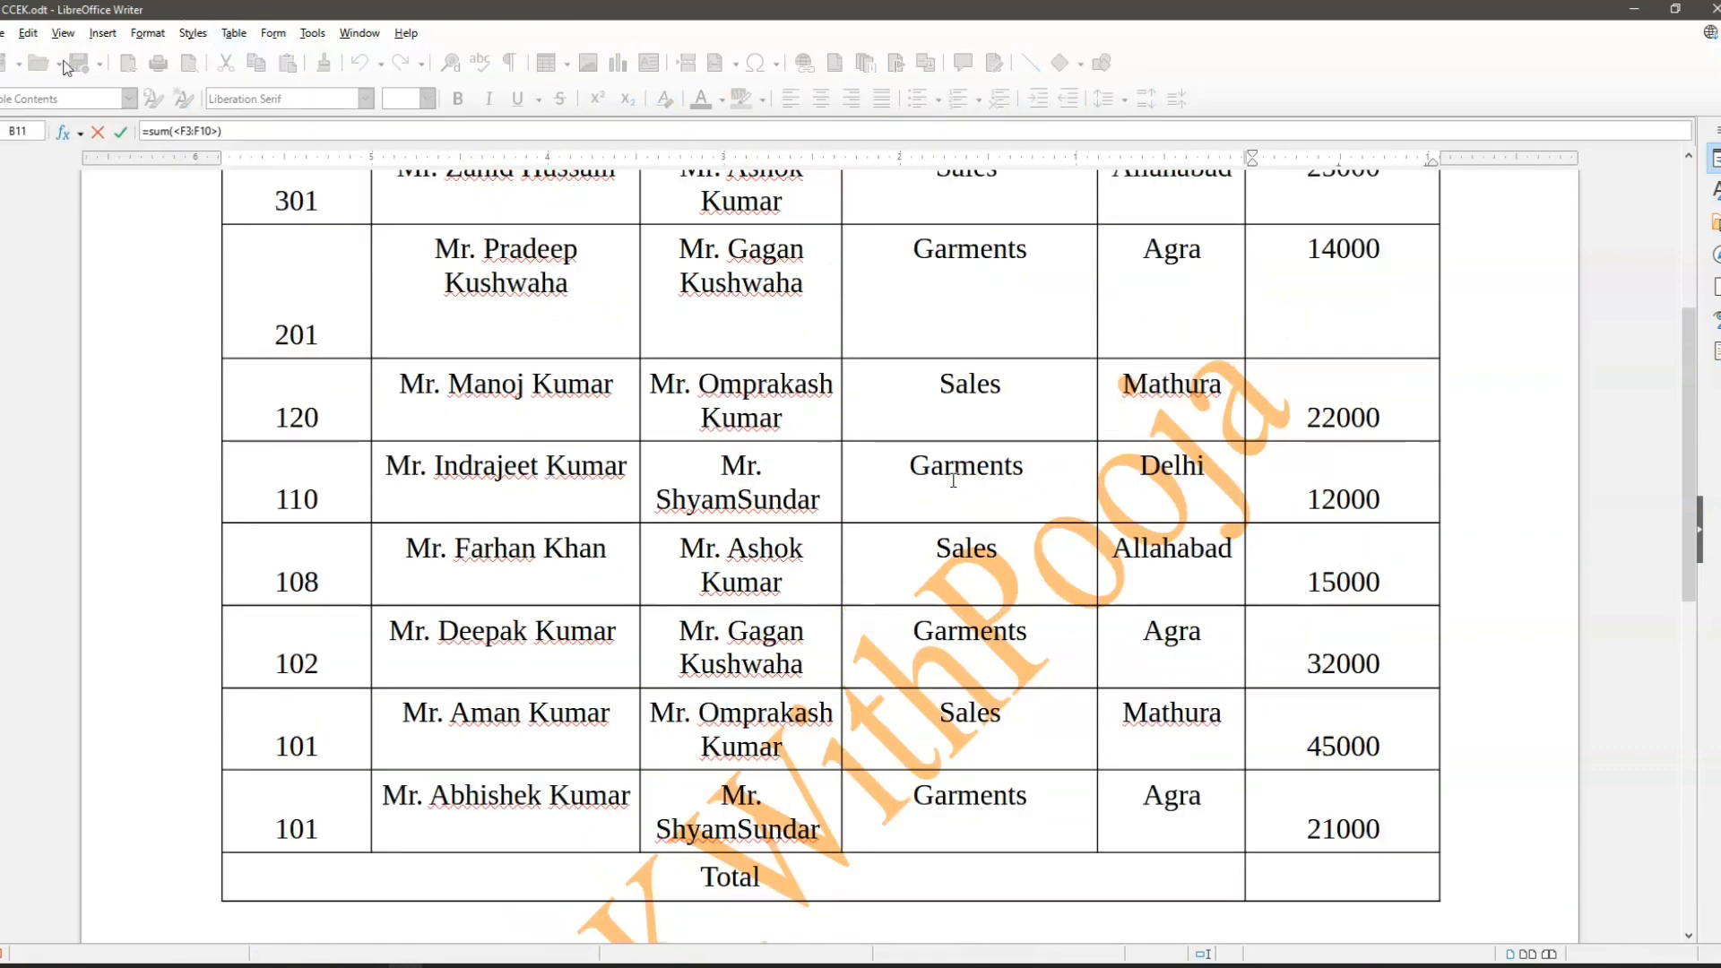
scroll(531, 254, up, 2)
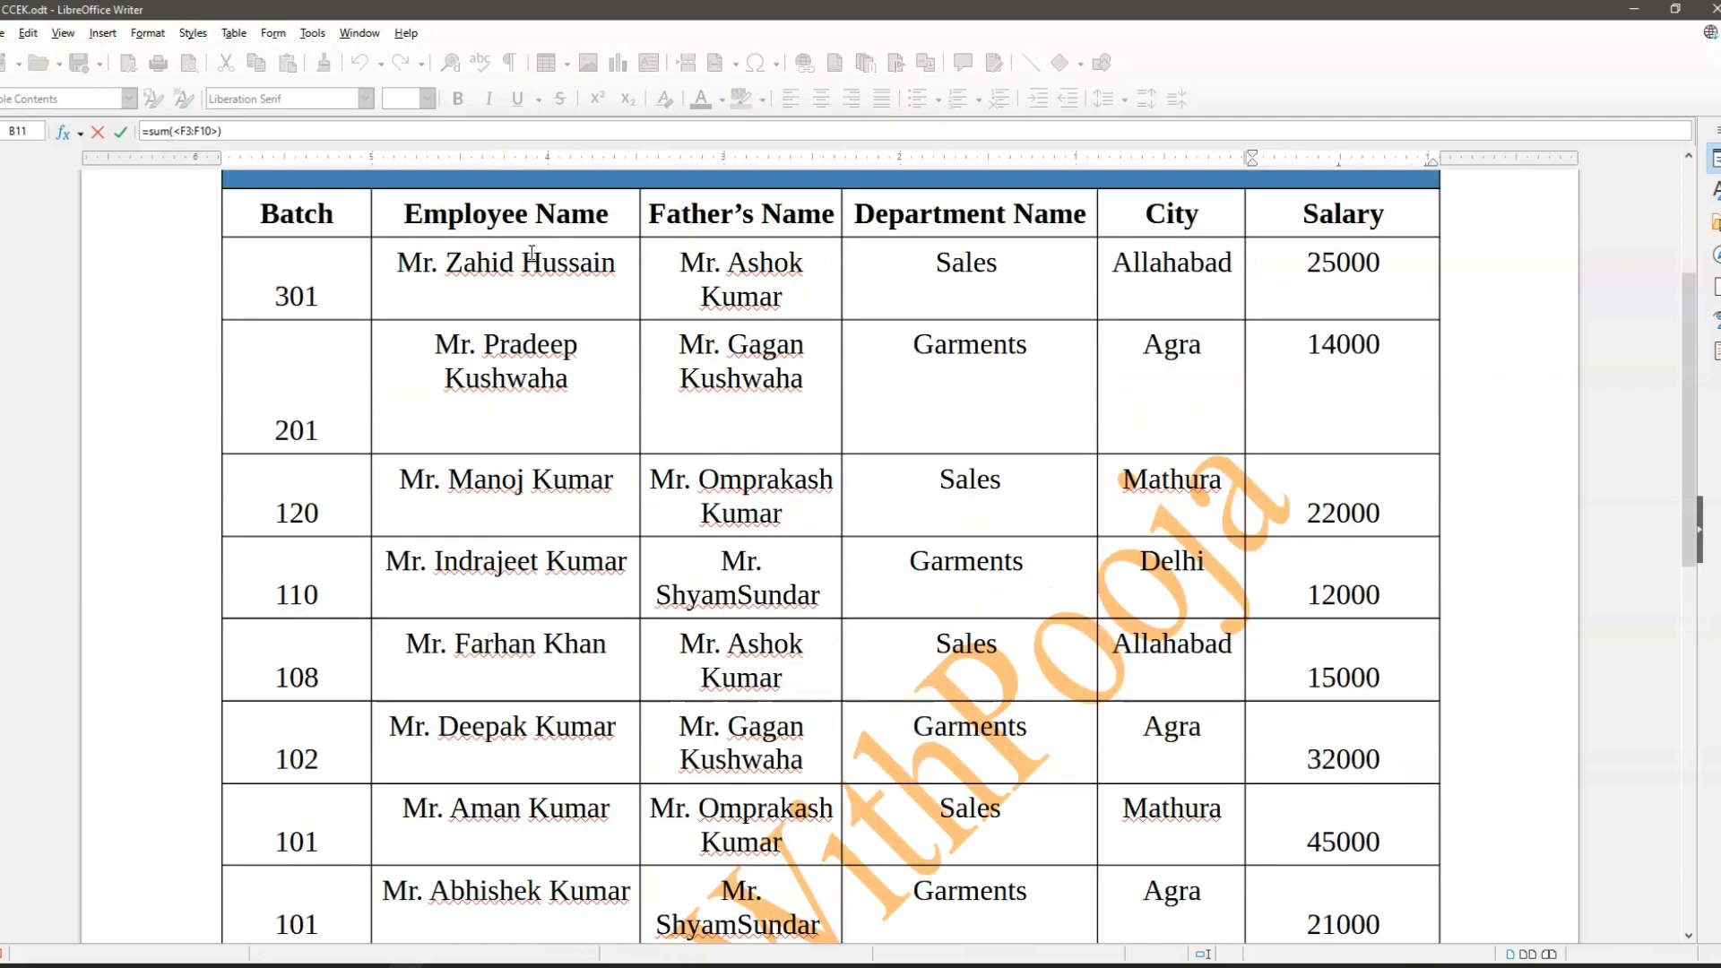
key(Return)
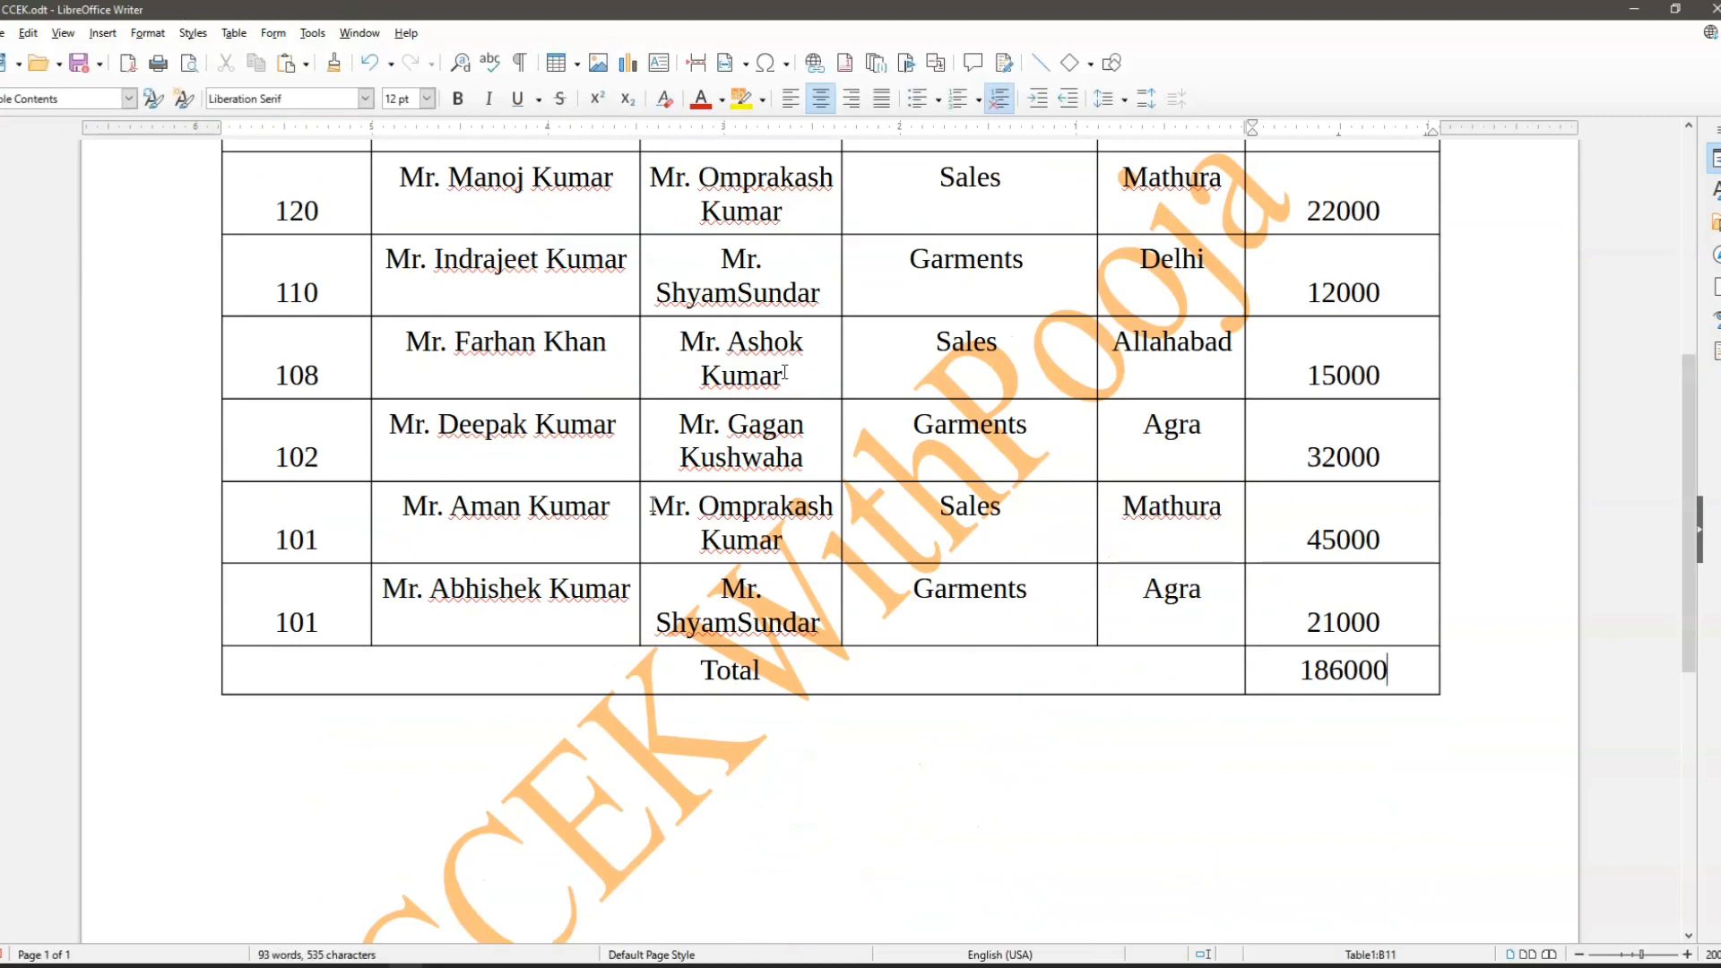
scroll(1183, 885, up, 5)
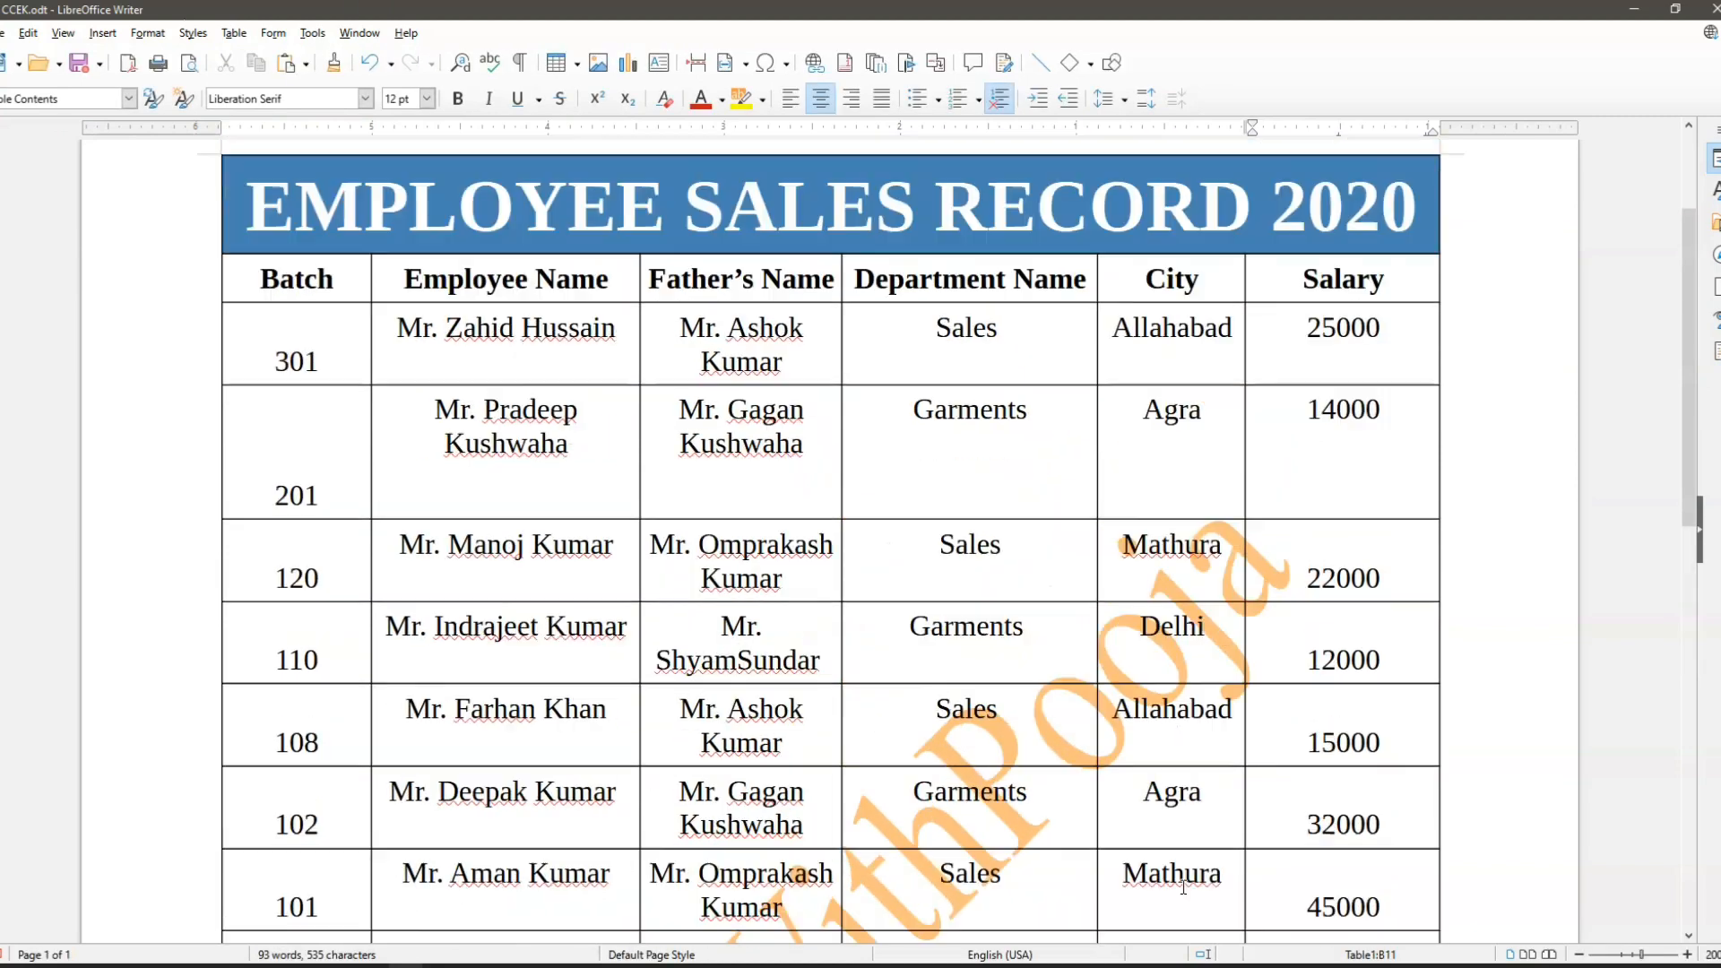
click(234, 33)
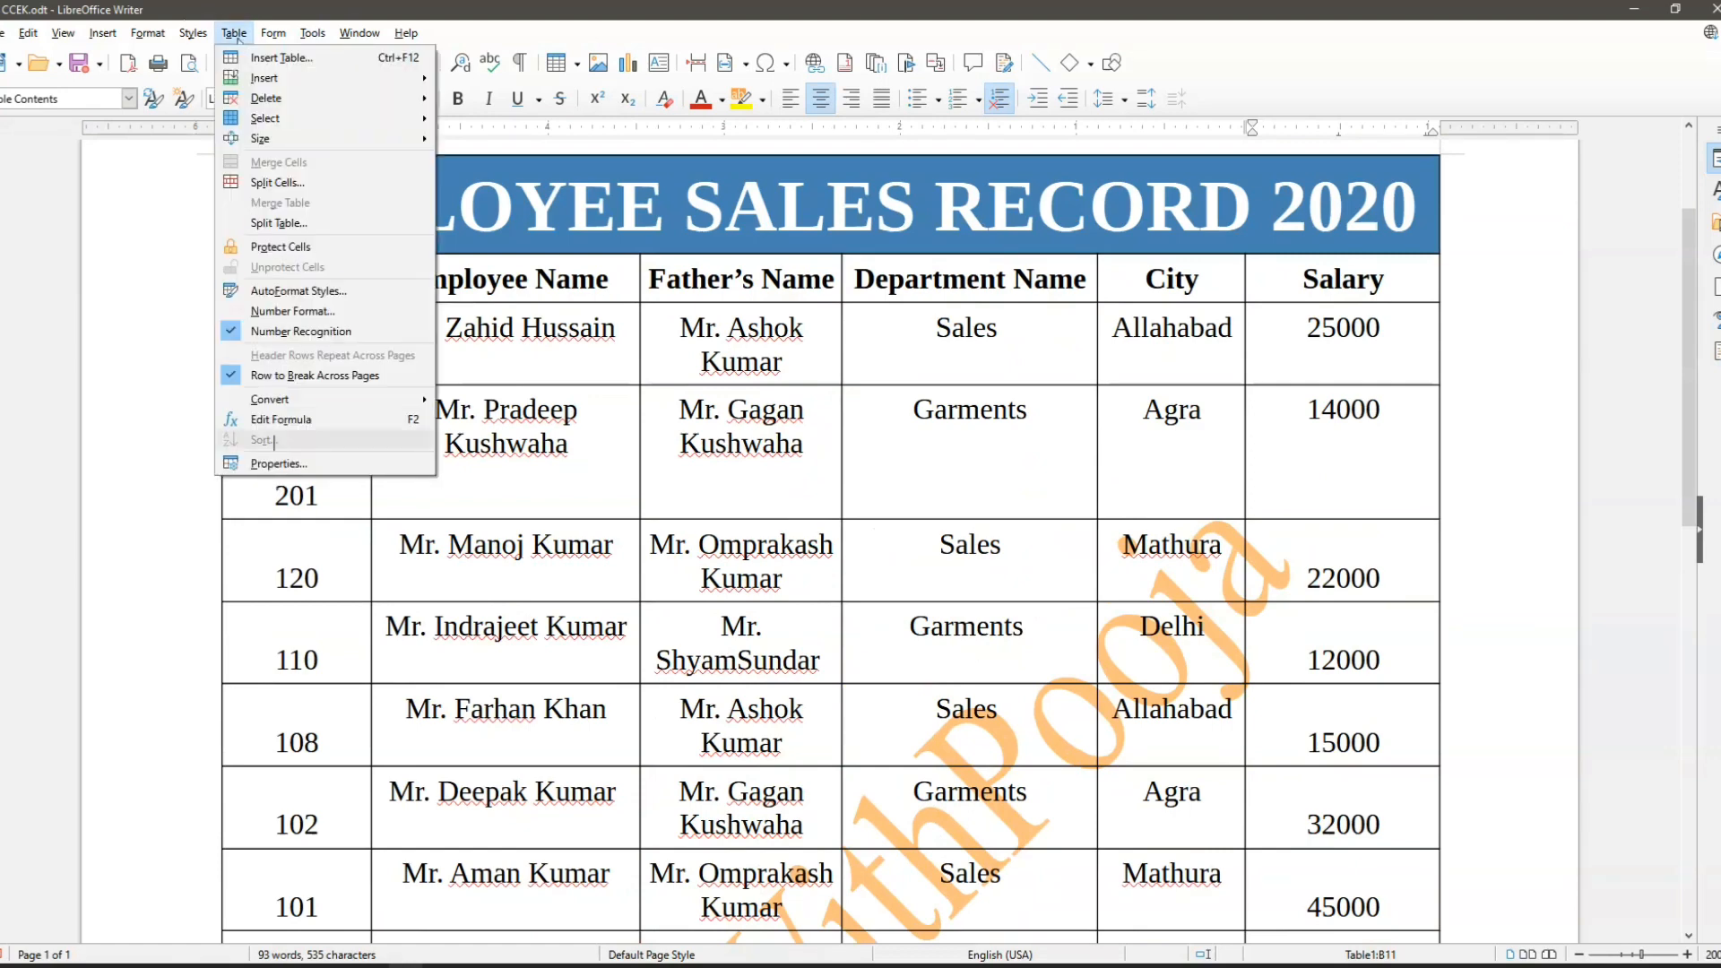
click(560, 774)
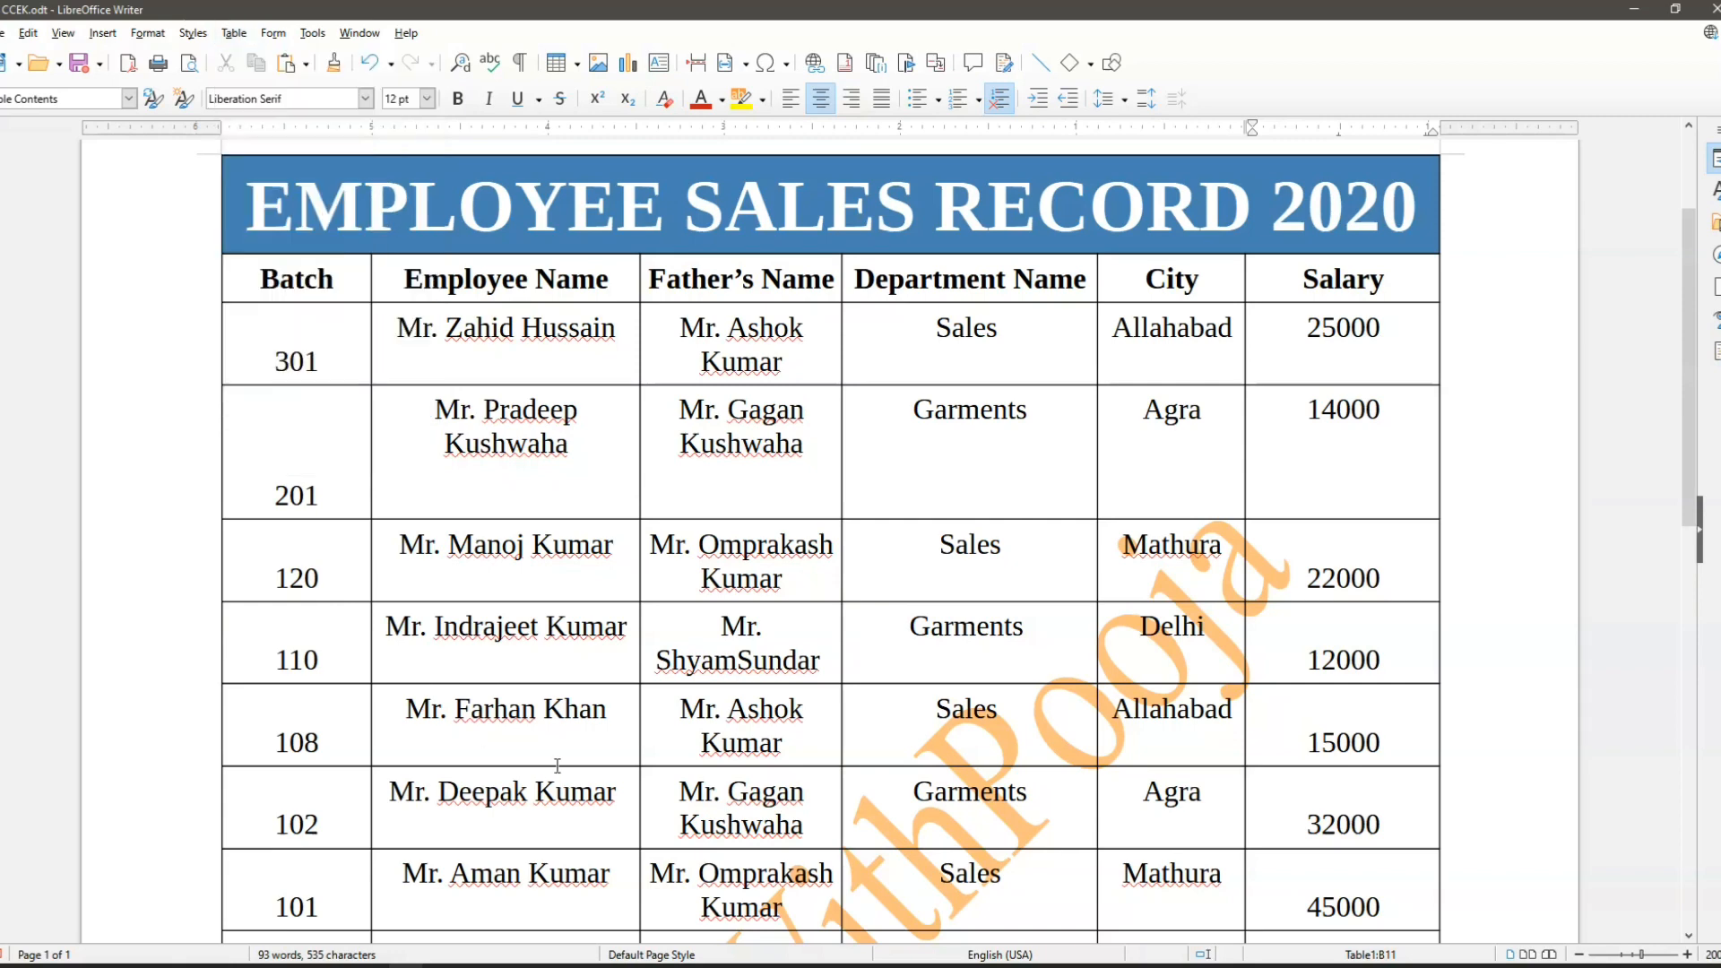
scroll(561, 780, down, 1)
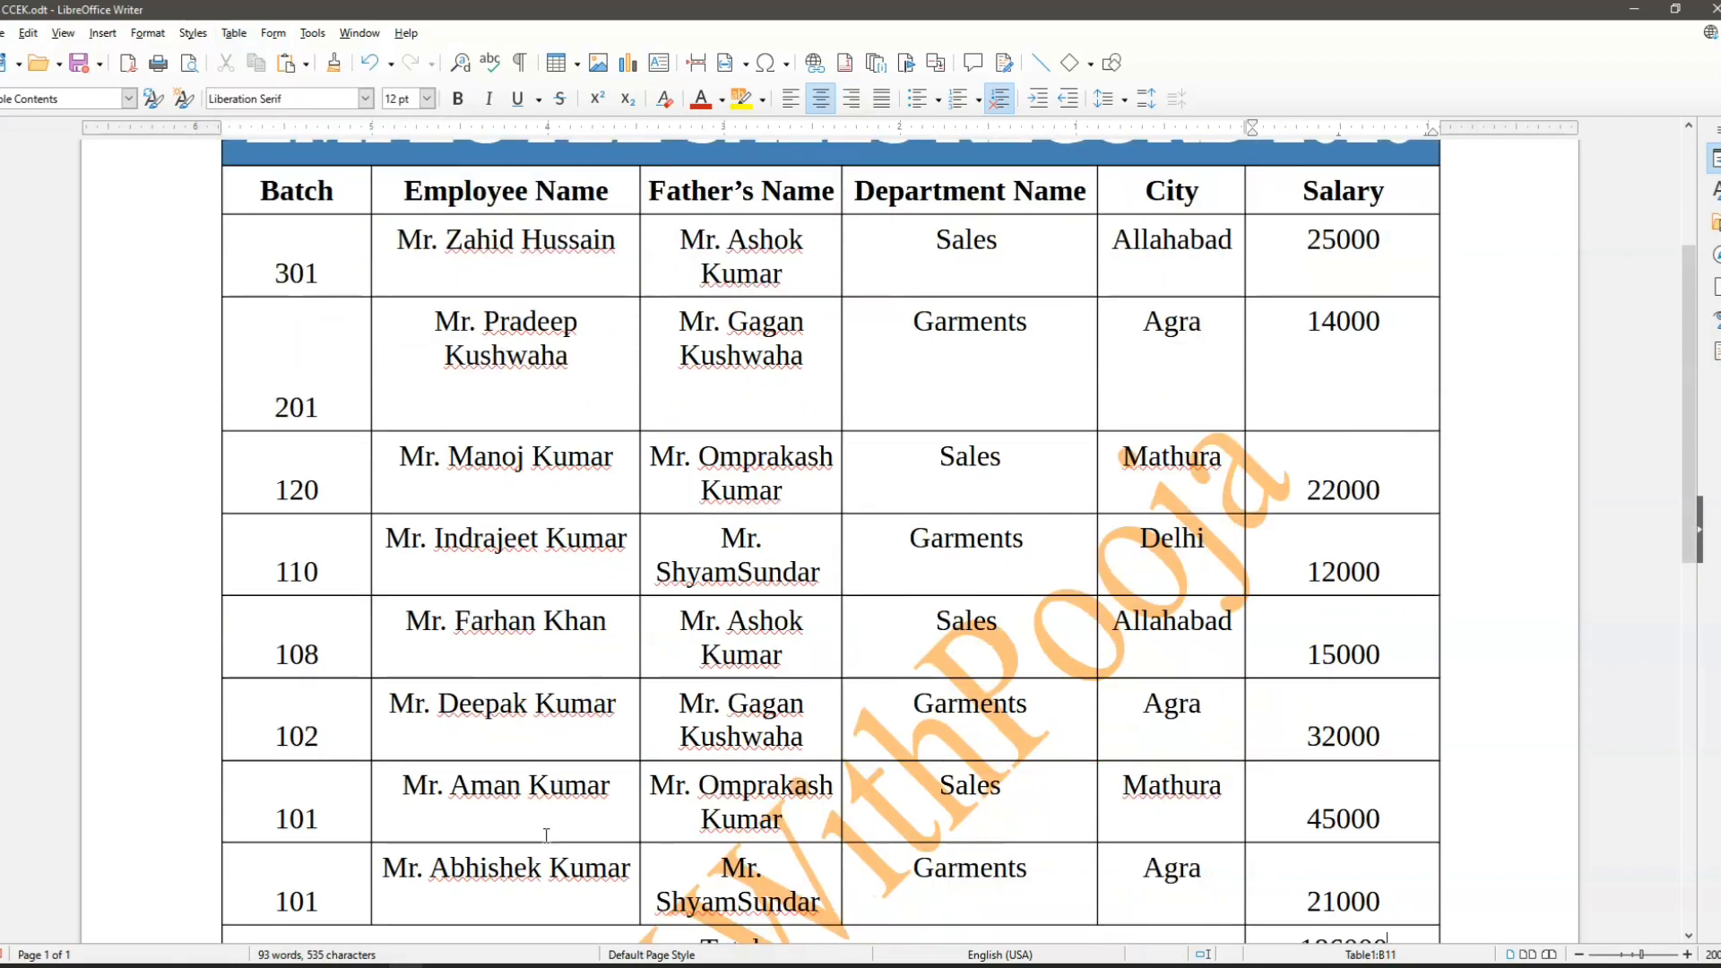
scroll(540, 852, down, 1)
scroll(540, 851, up, 1)
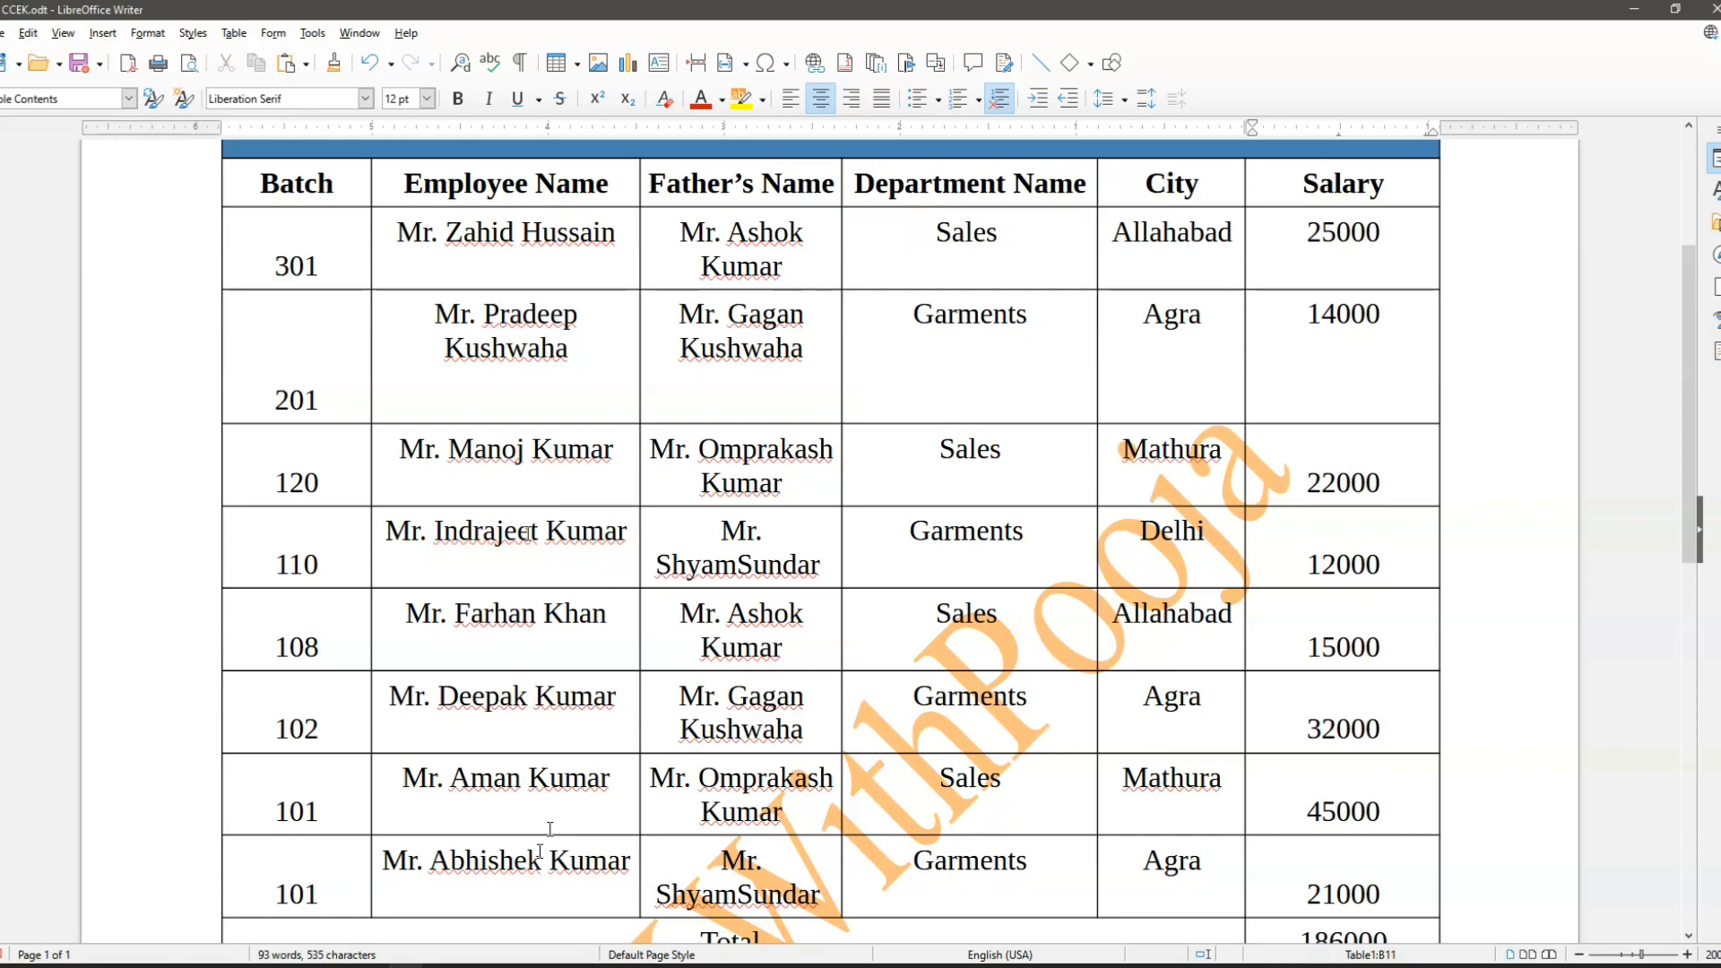
click(419, 258)
click(235, 33)
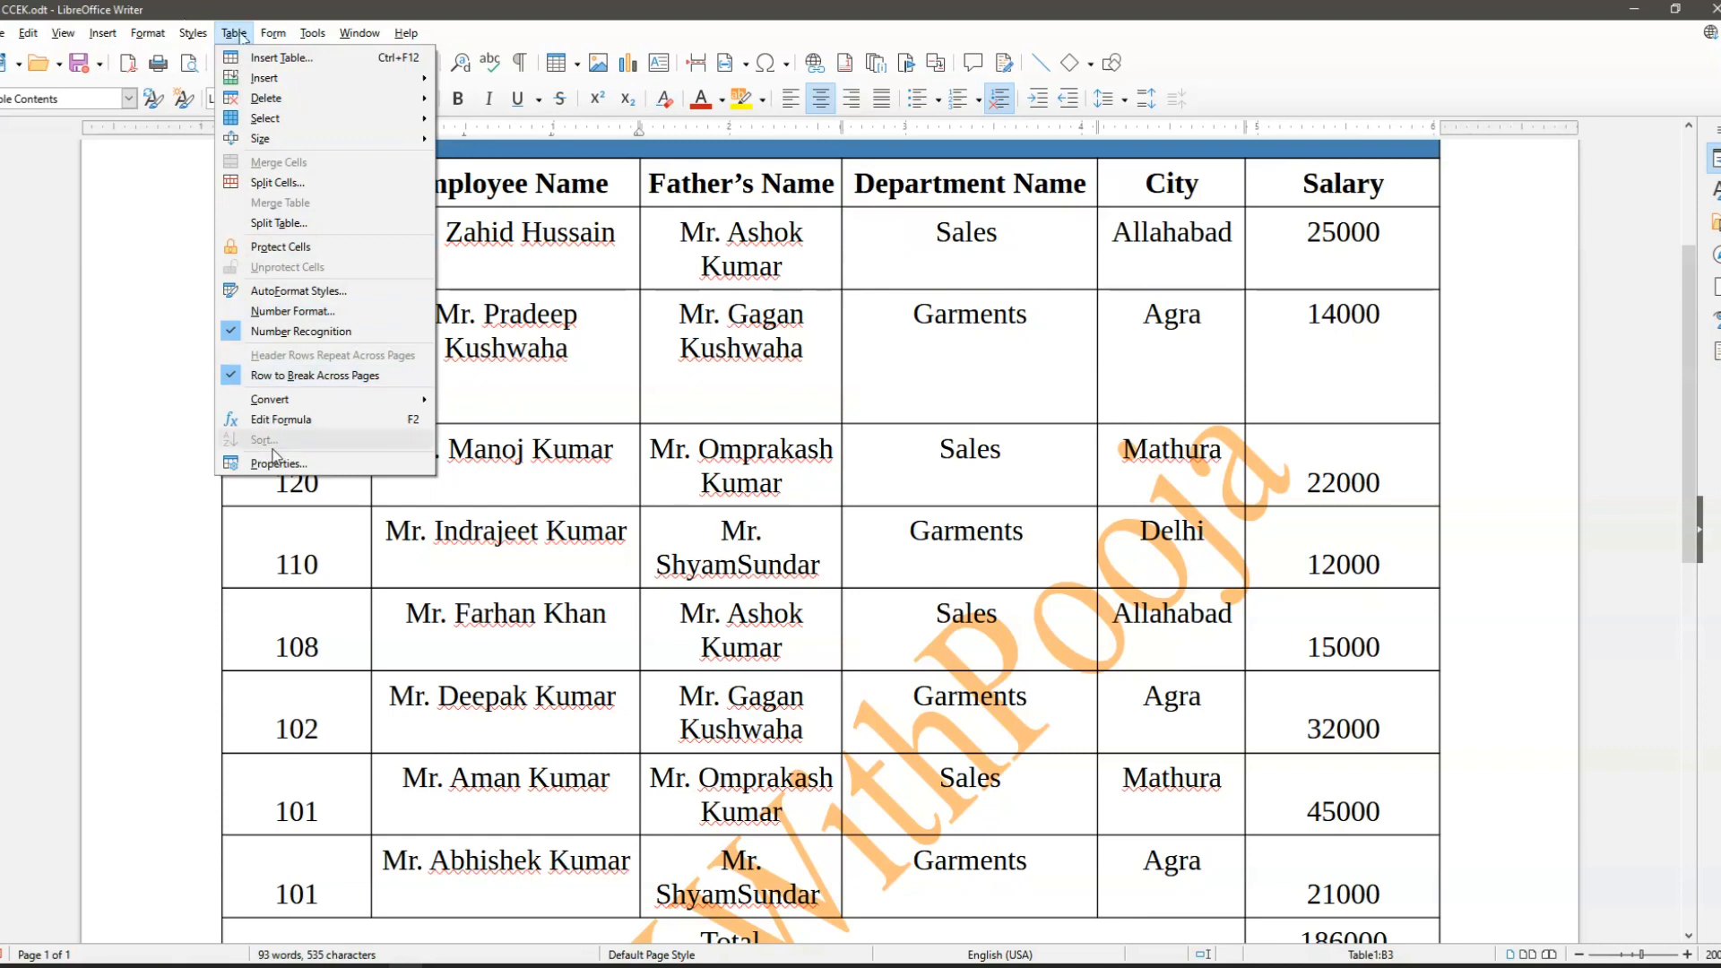
click(557, 395)
- Sort all the Employee Name cells below the header in ascending order, using Key 1 on column 1 with the Alphanumeric key type
drag(403, 227, 466, 847)
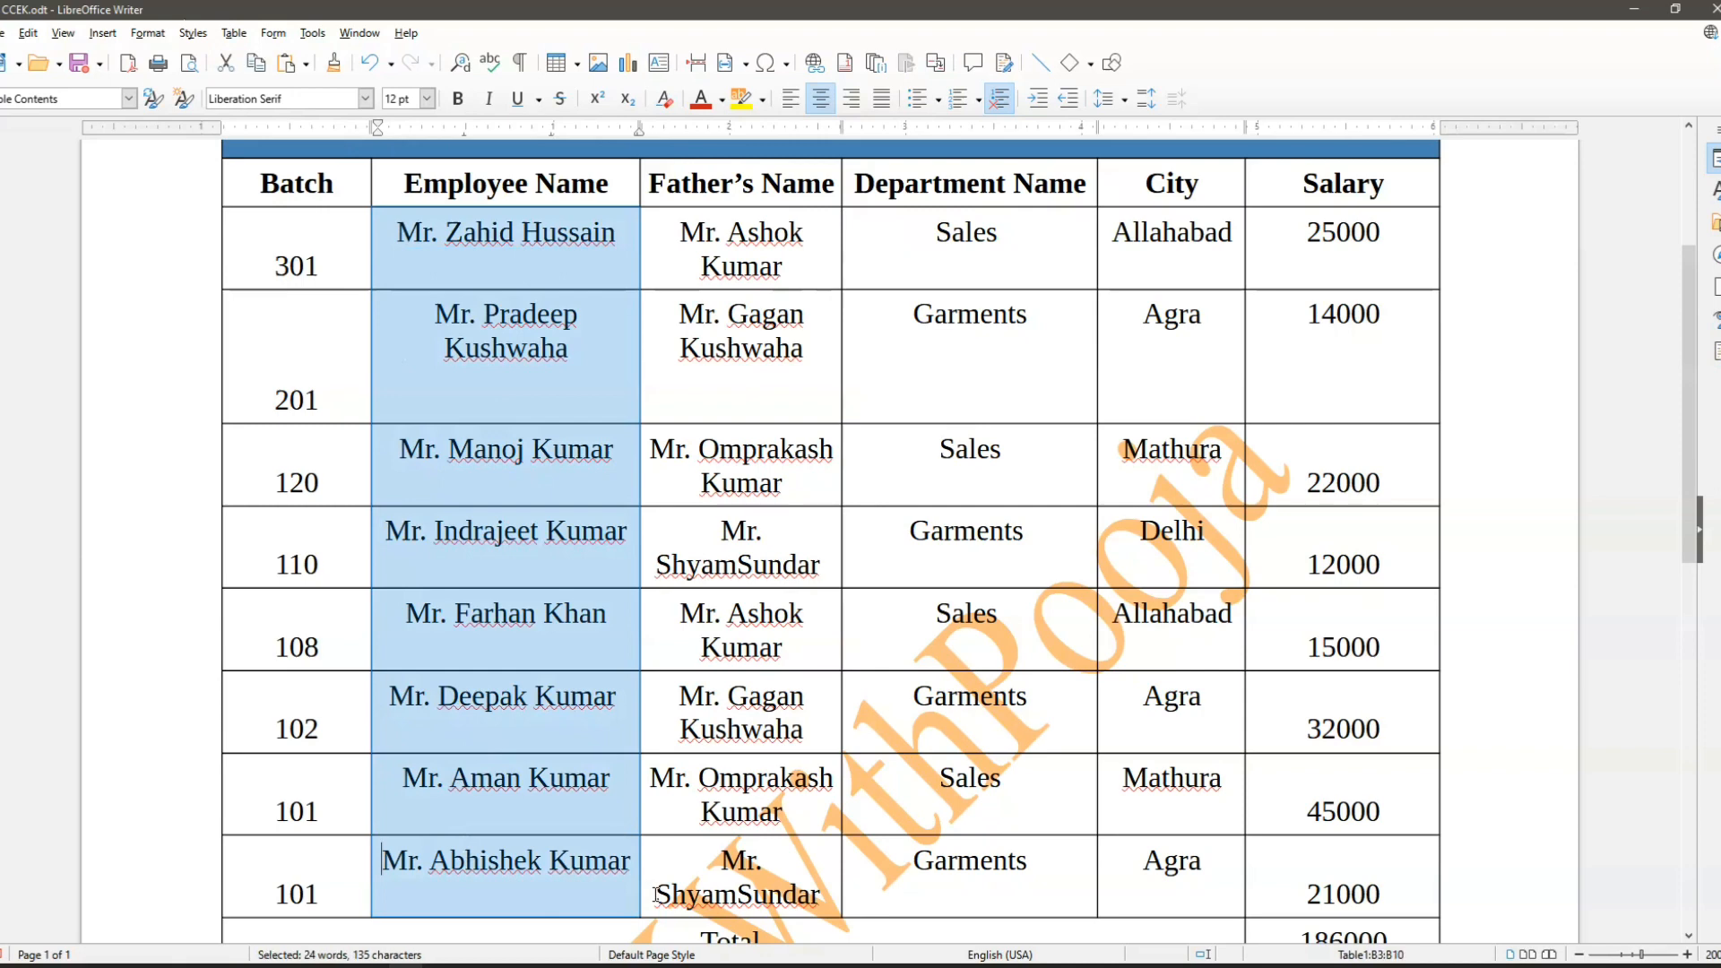
click(232, 33)
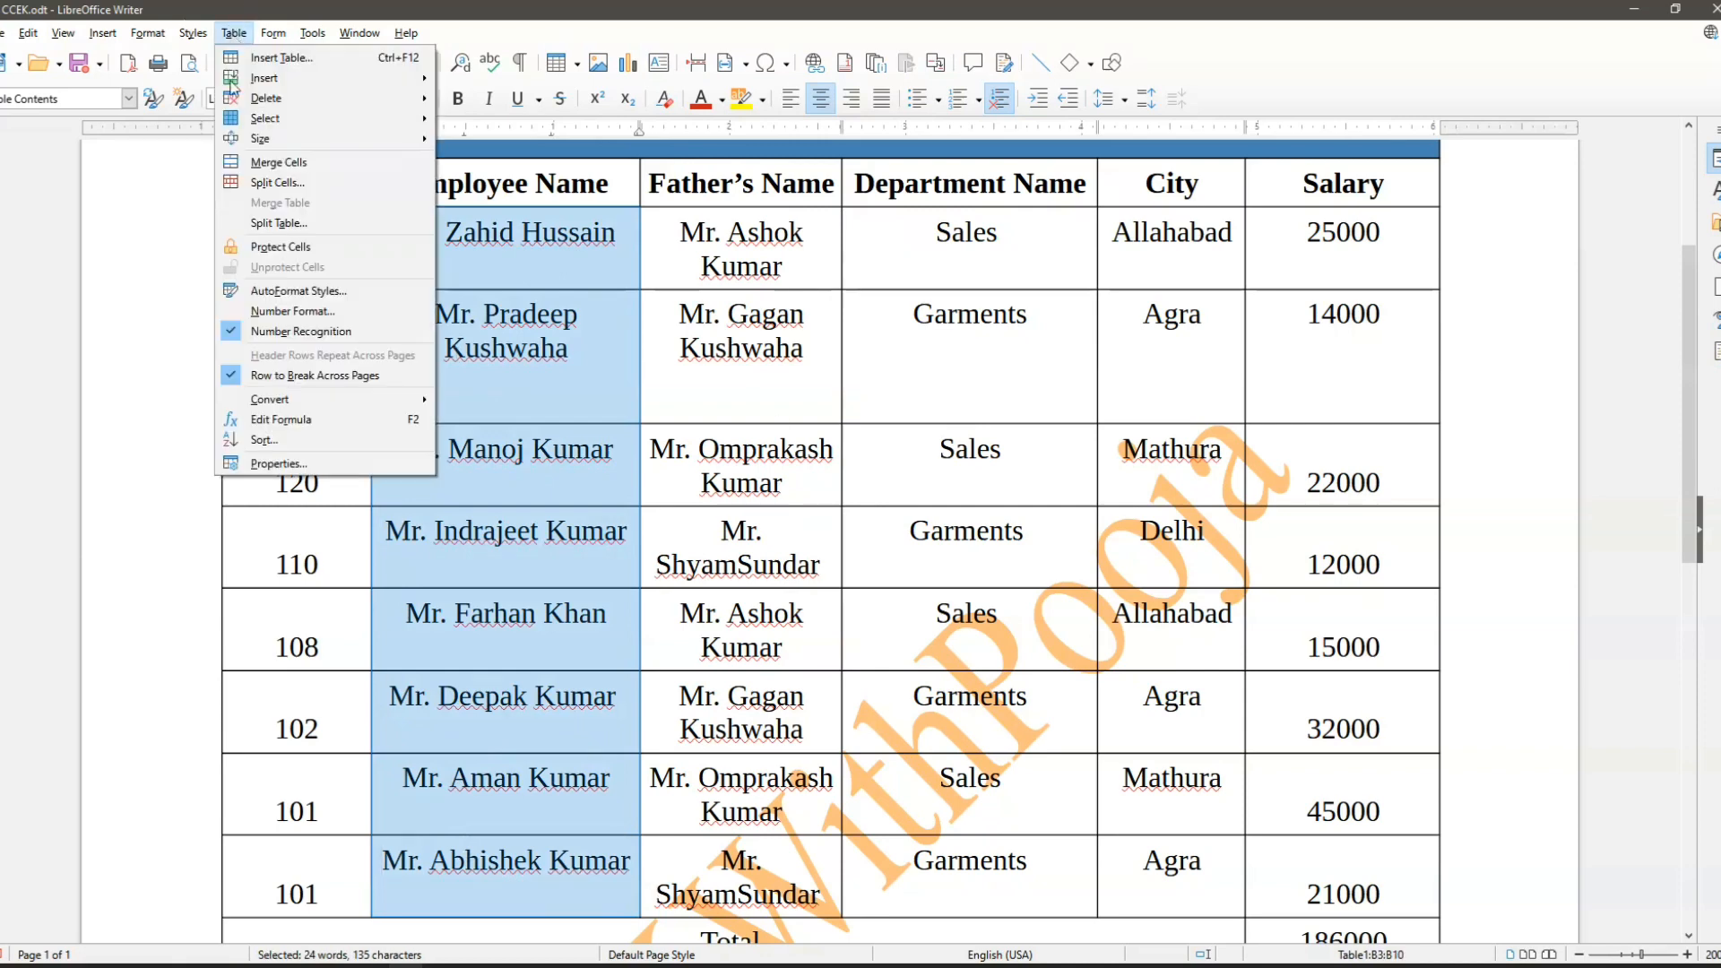
click(265, 440)
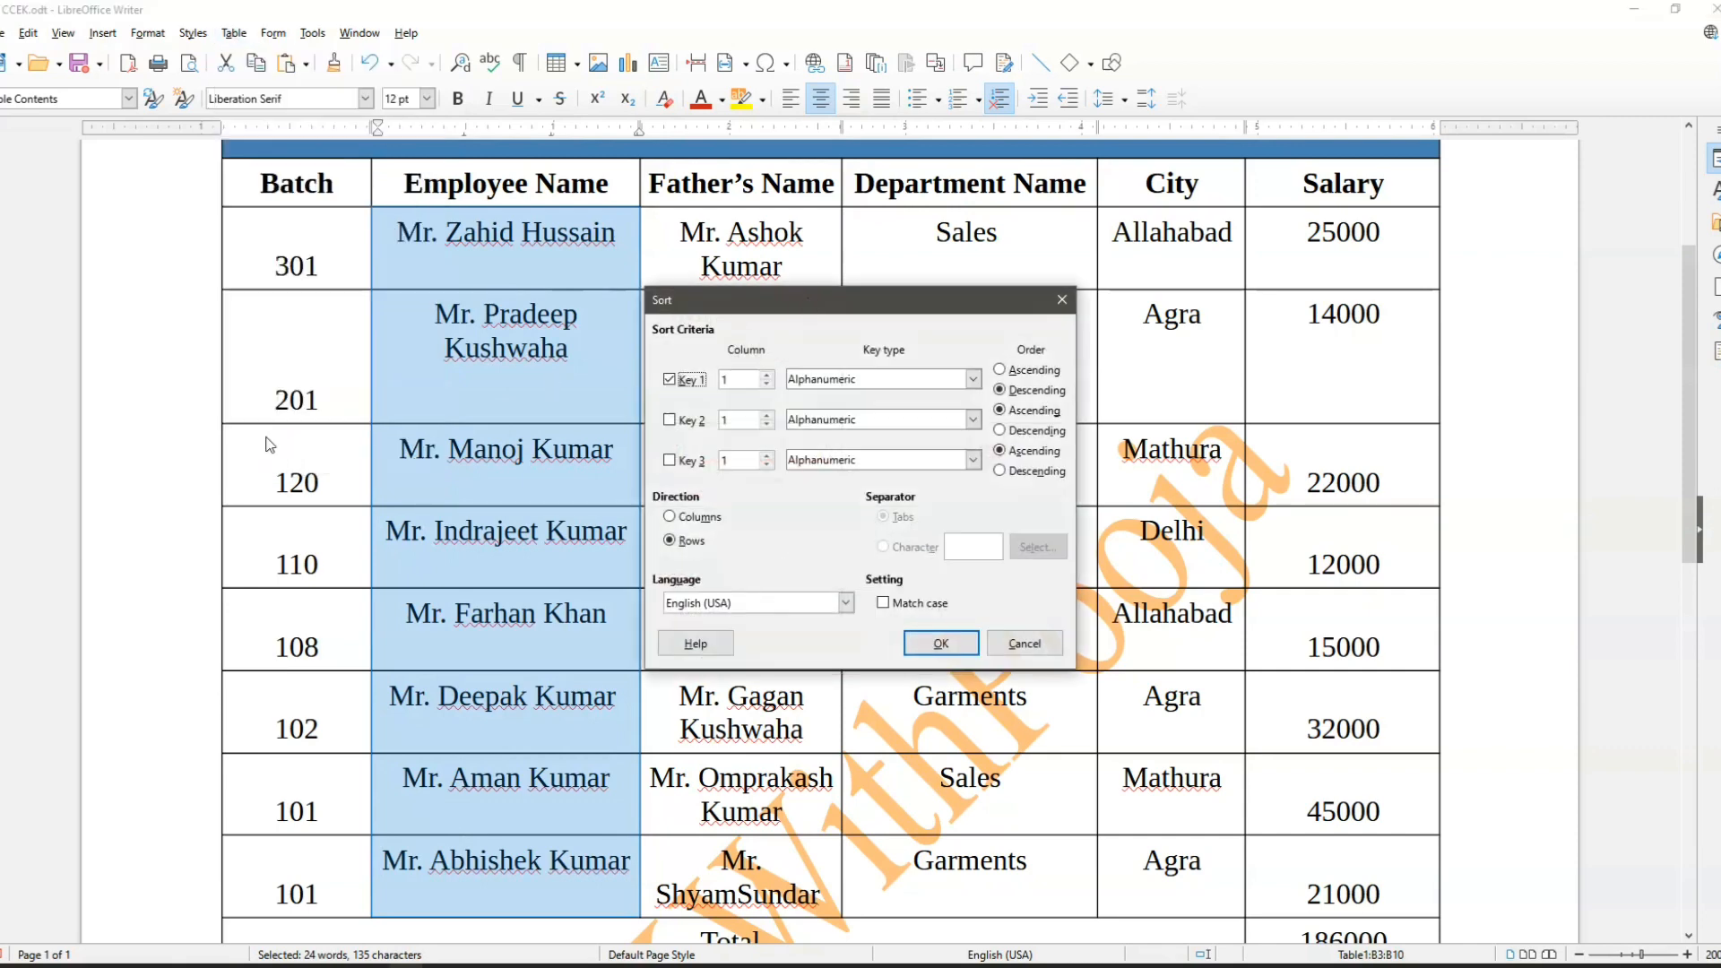
drag(834, 260, 850, 212)
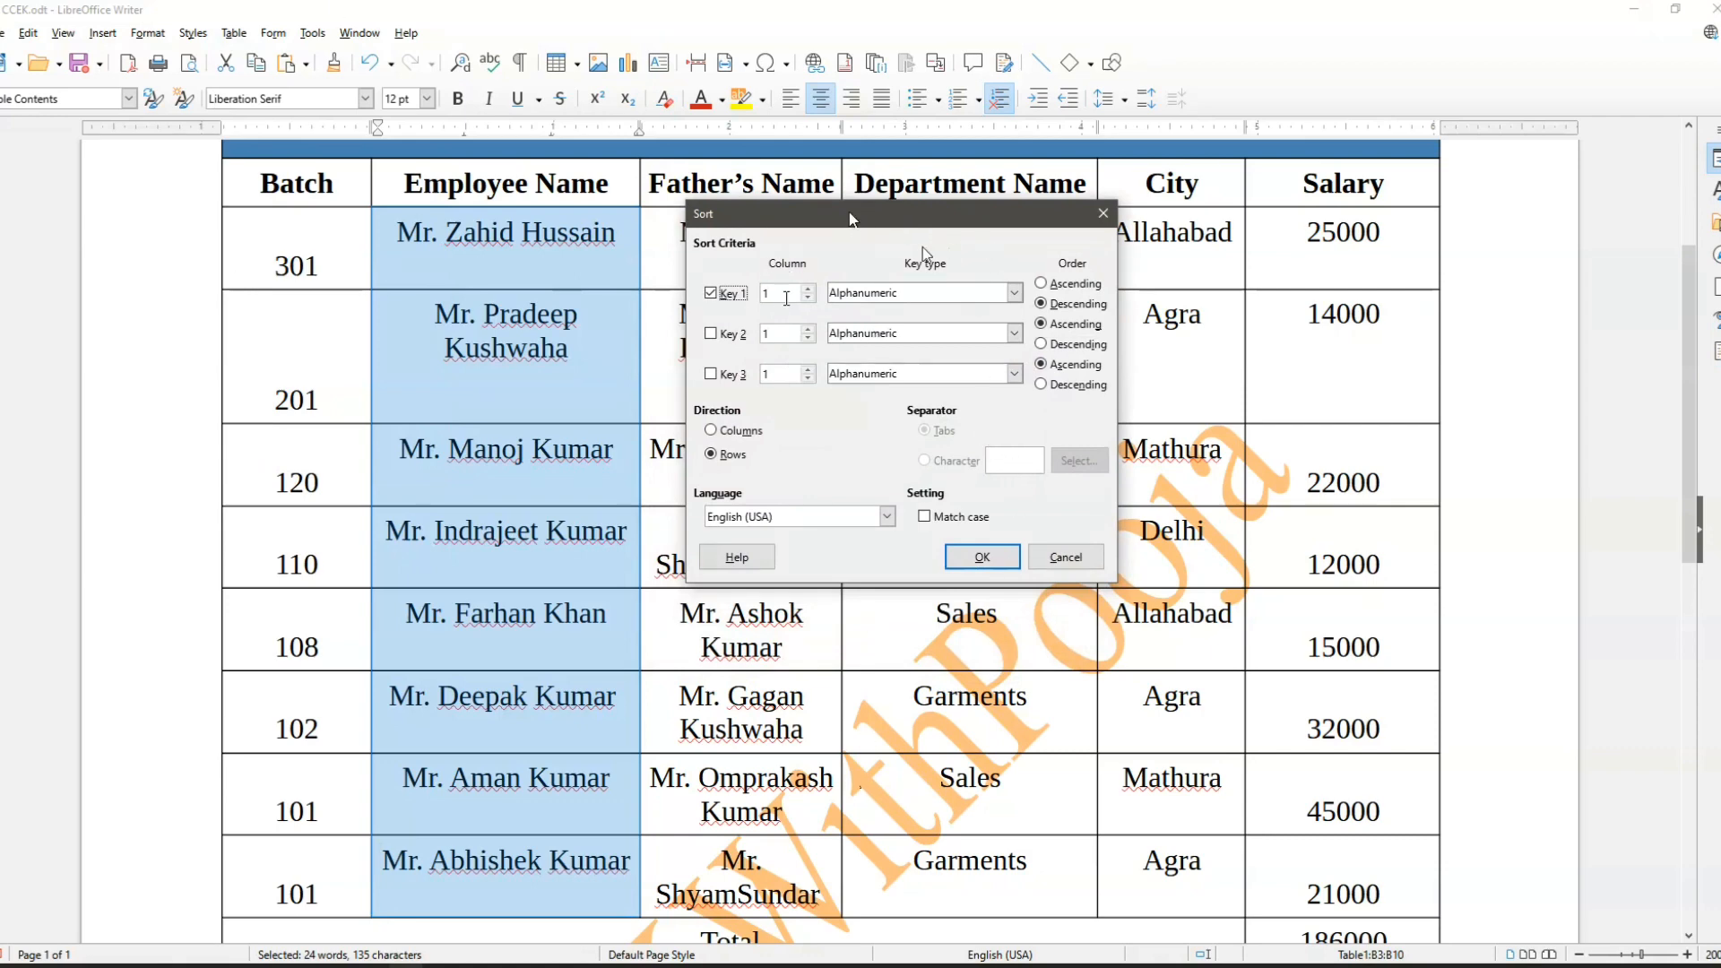
click(920, 294)
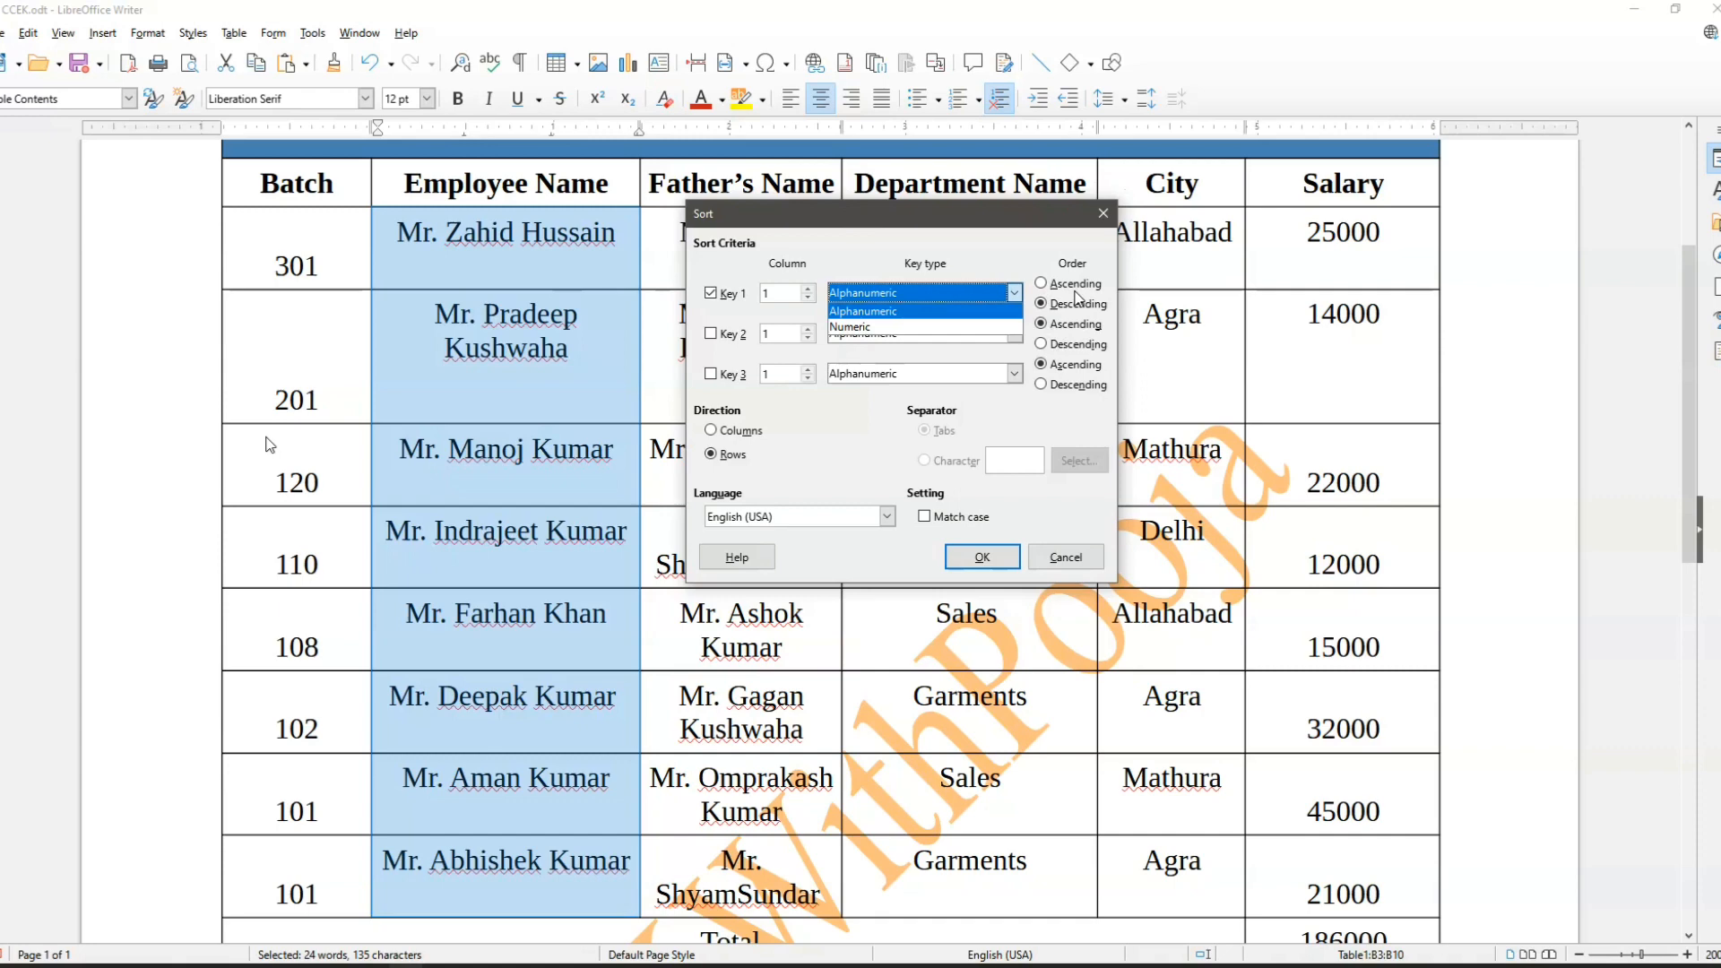
click(1019, 312)
click(1041, 283)
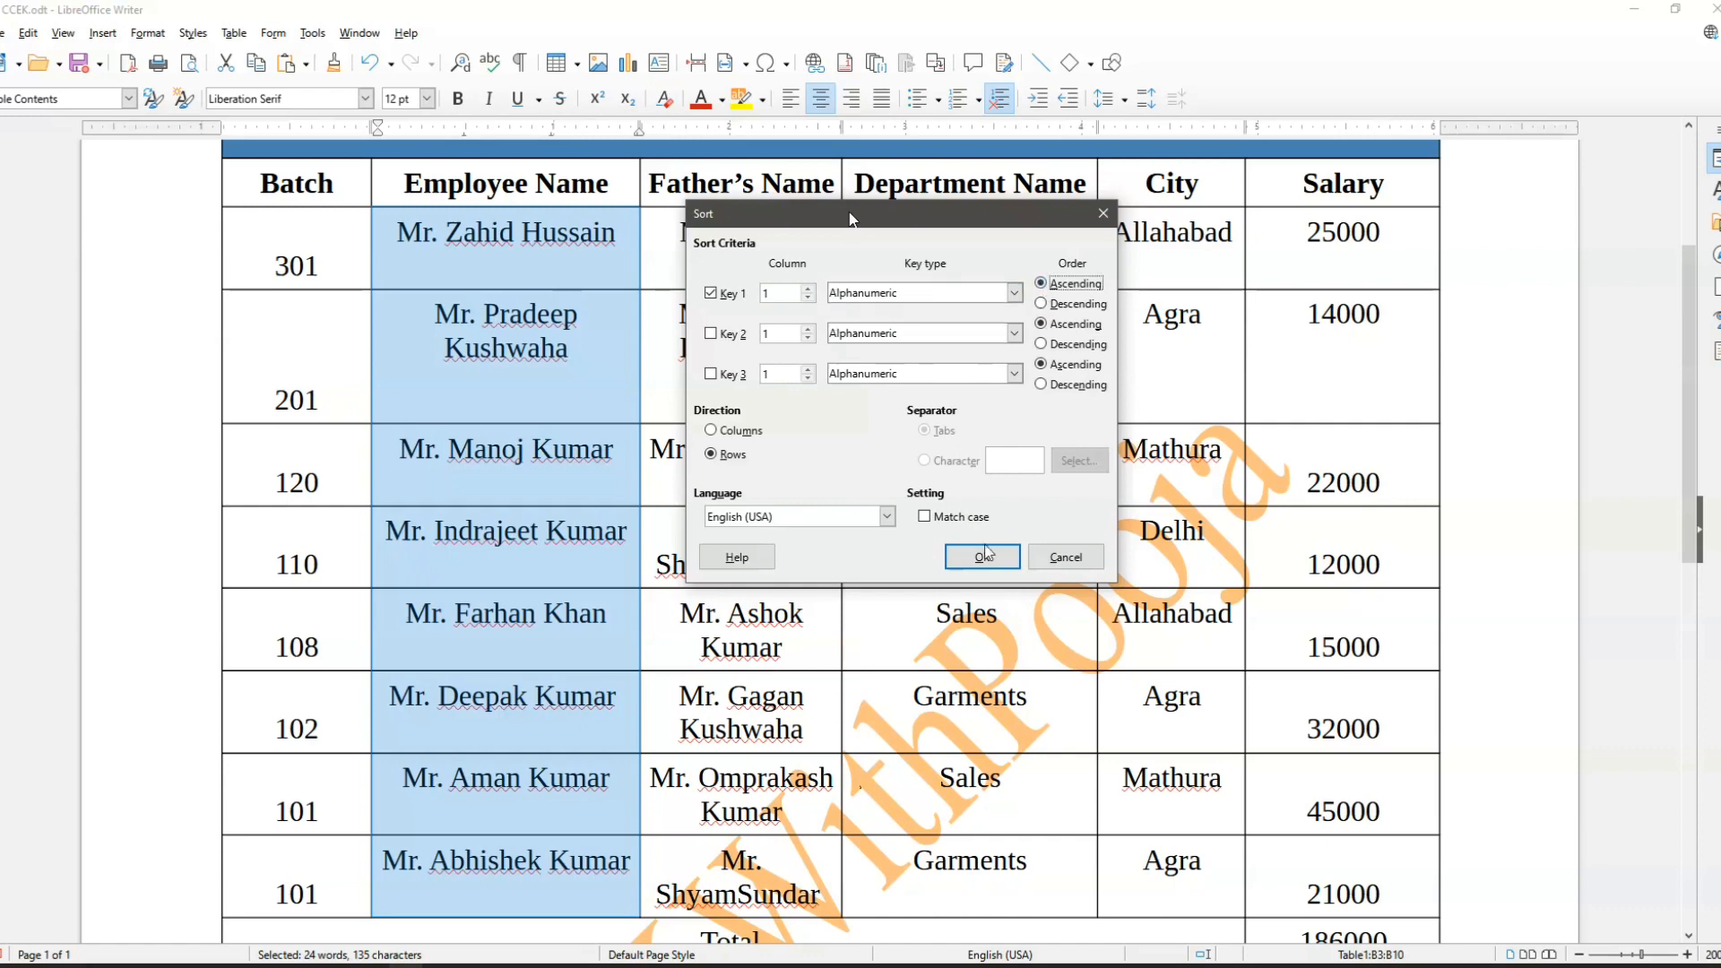
click(982, 558)
key(Right)
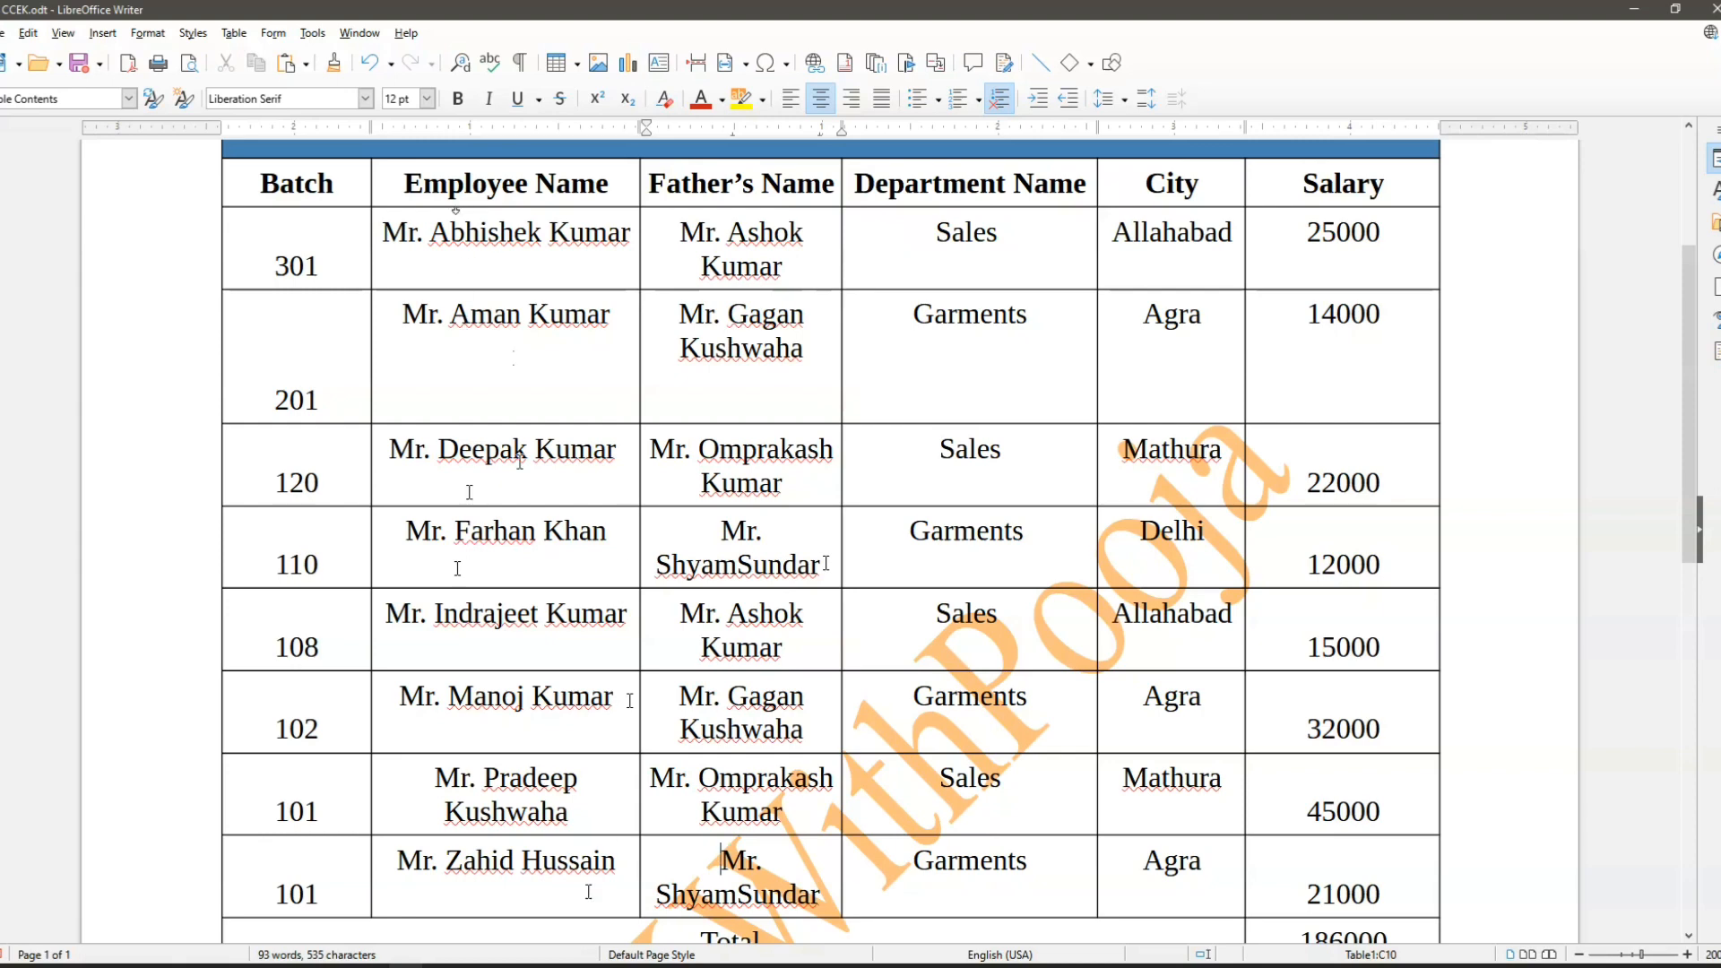
- Sort all the Employee Name cells below the header in descending order, using Key 1 on column 1 with the Alphanumeric key type
drag(388, 235, 578, 862)
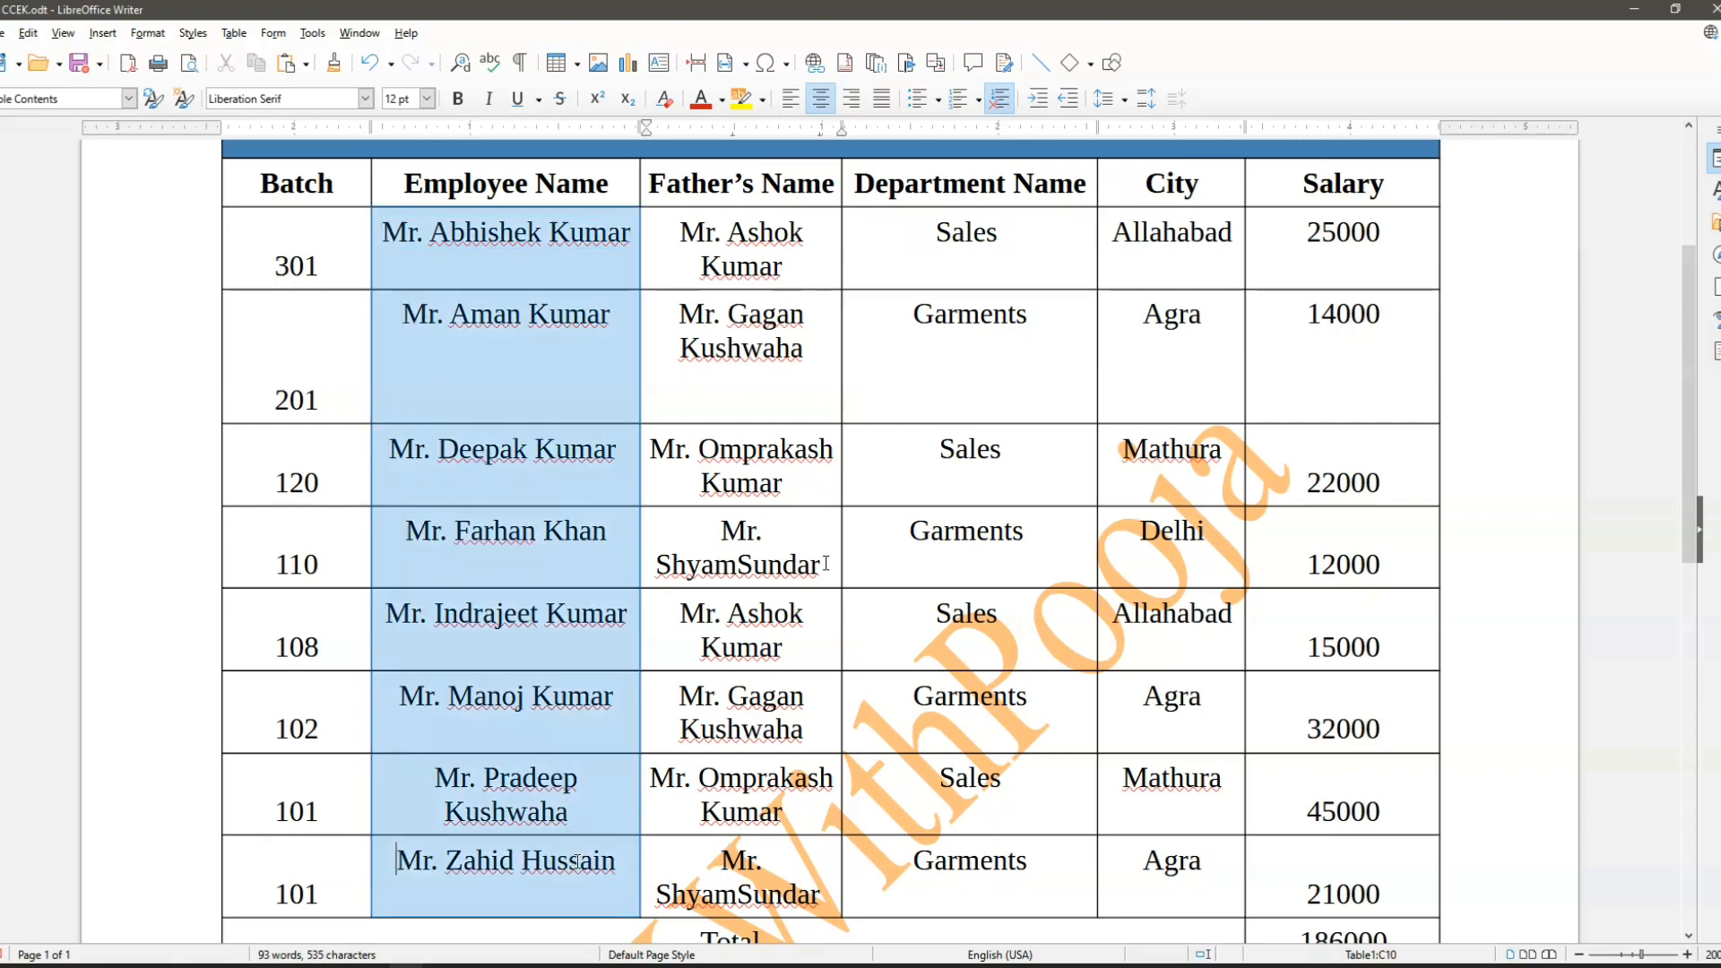
click(234, 33)
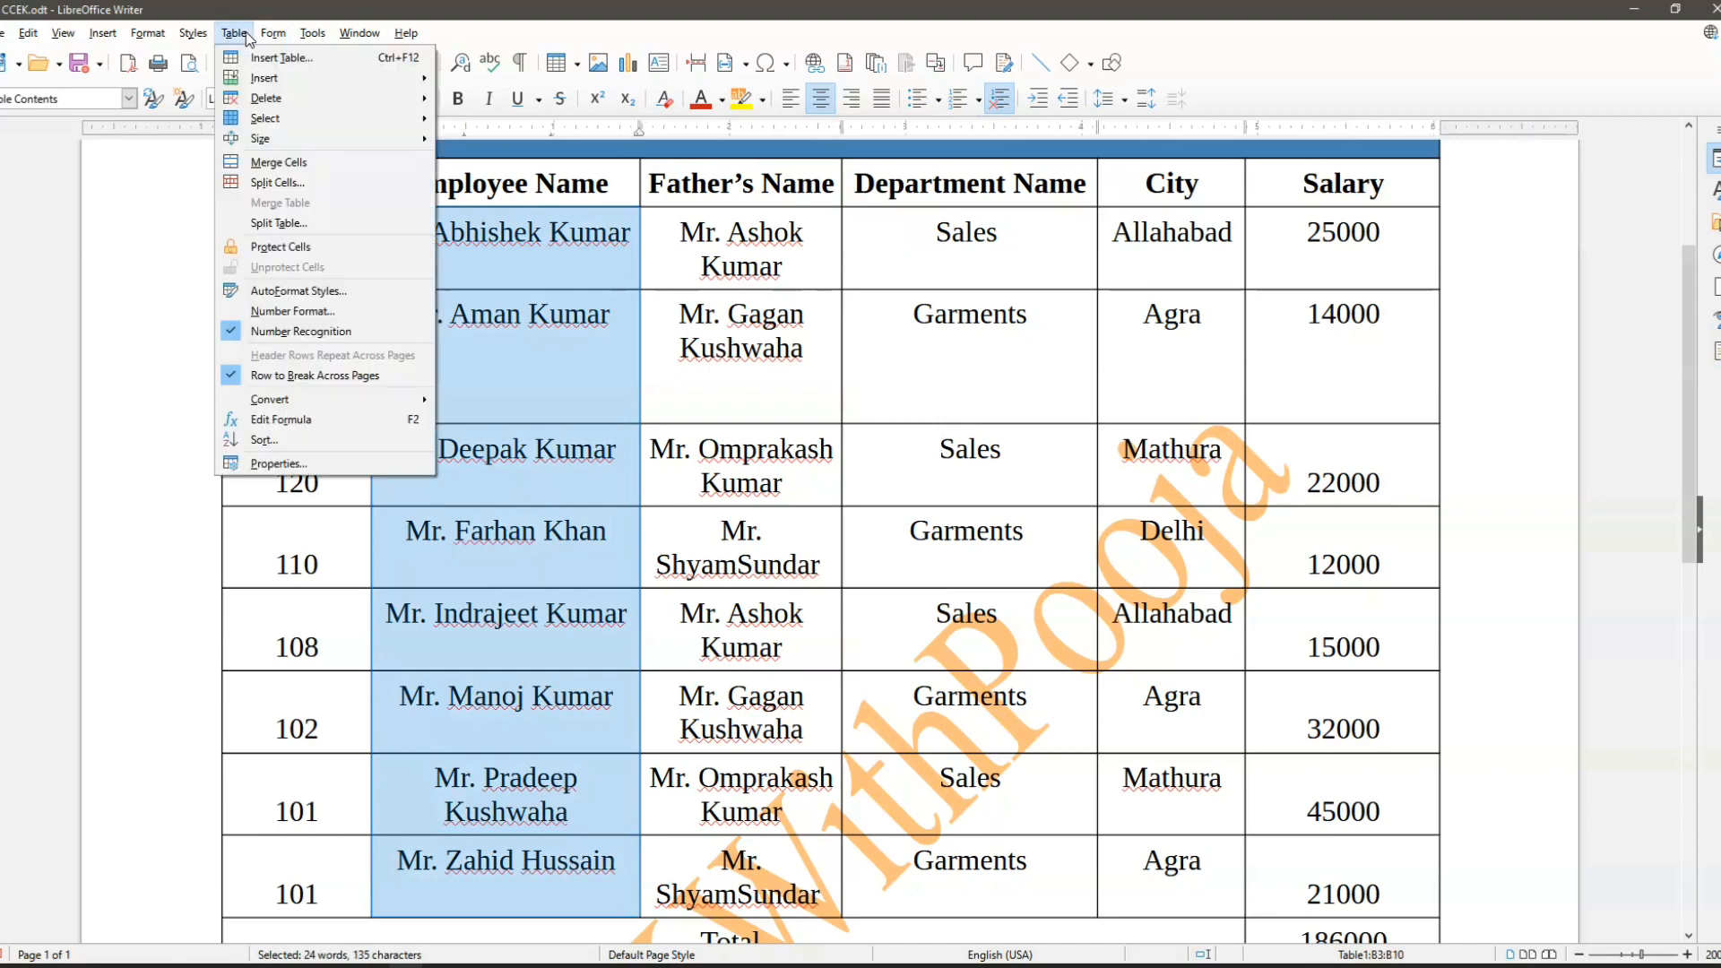
click(257, 443)
drag(850, 305, 868, 209)
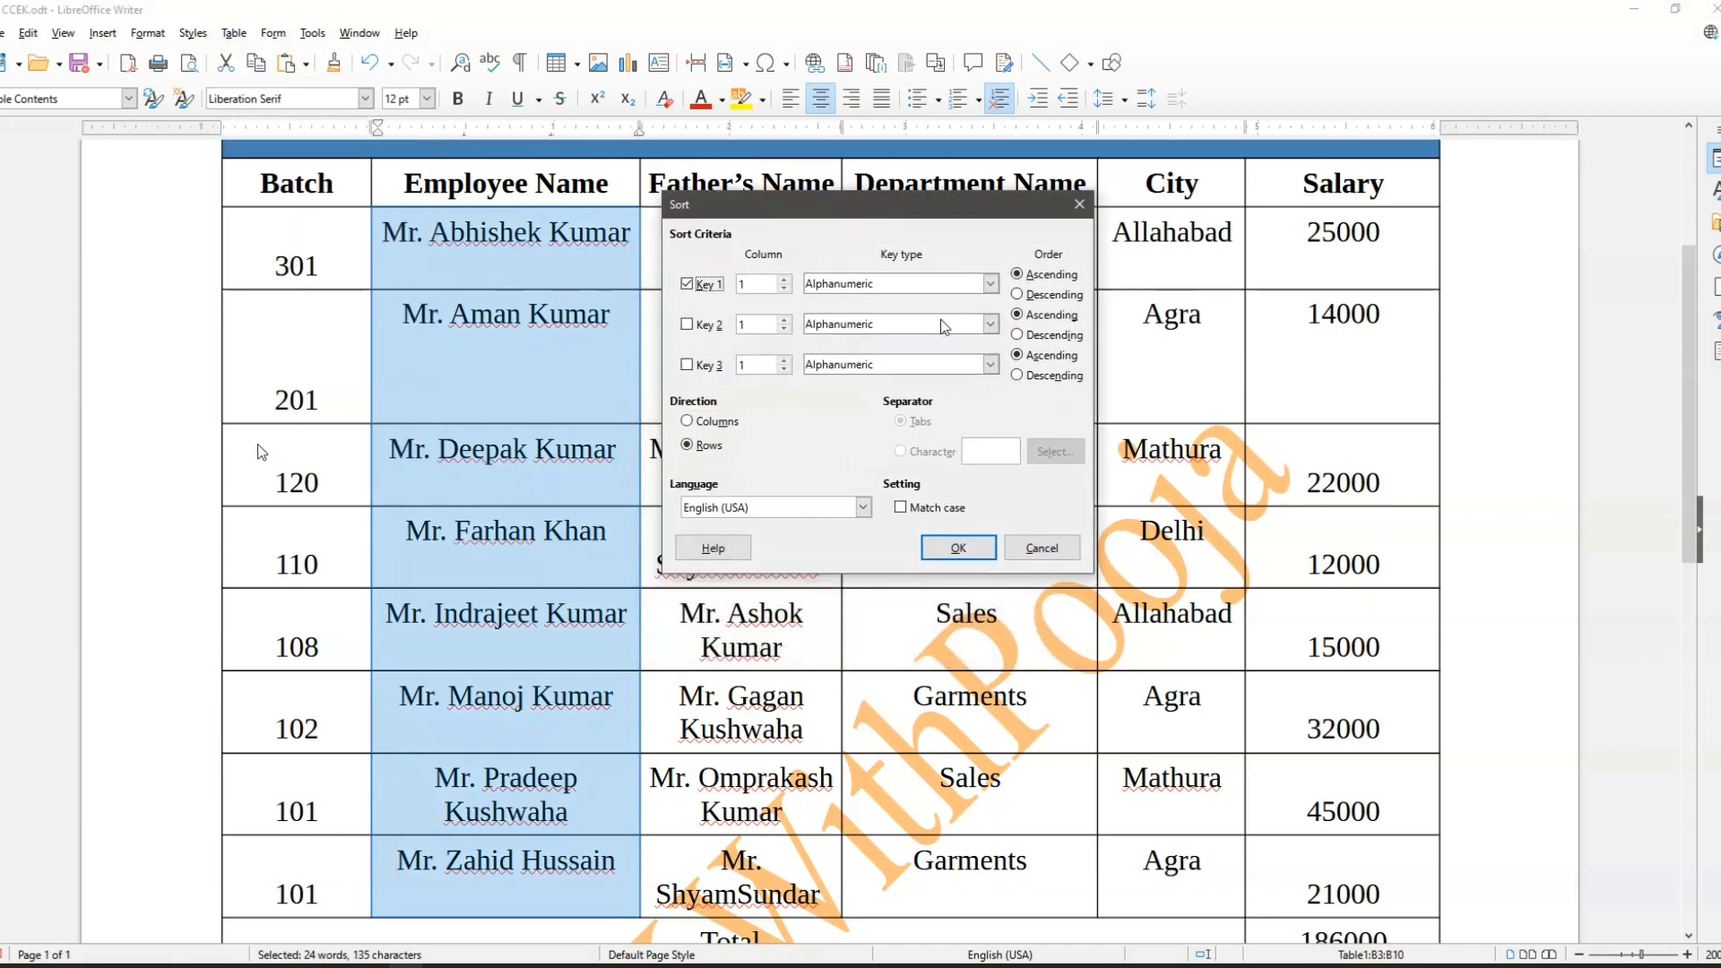
click(1032, 295)
click(957, 548)
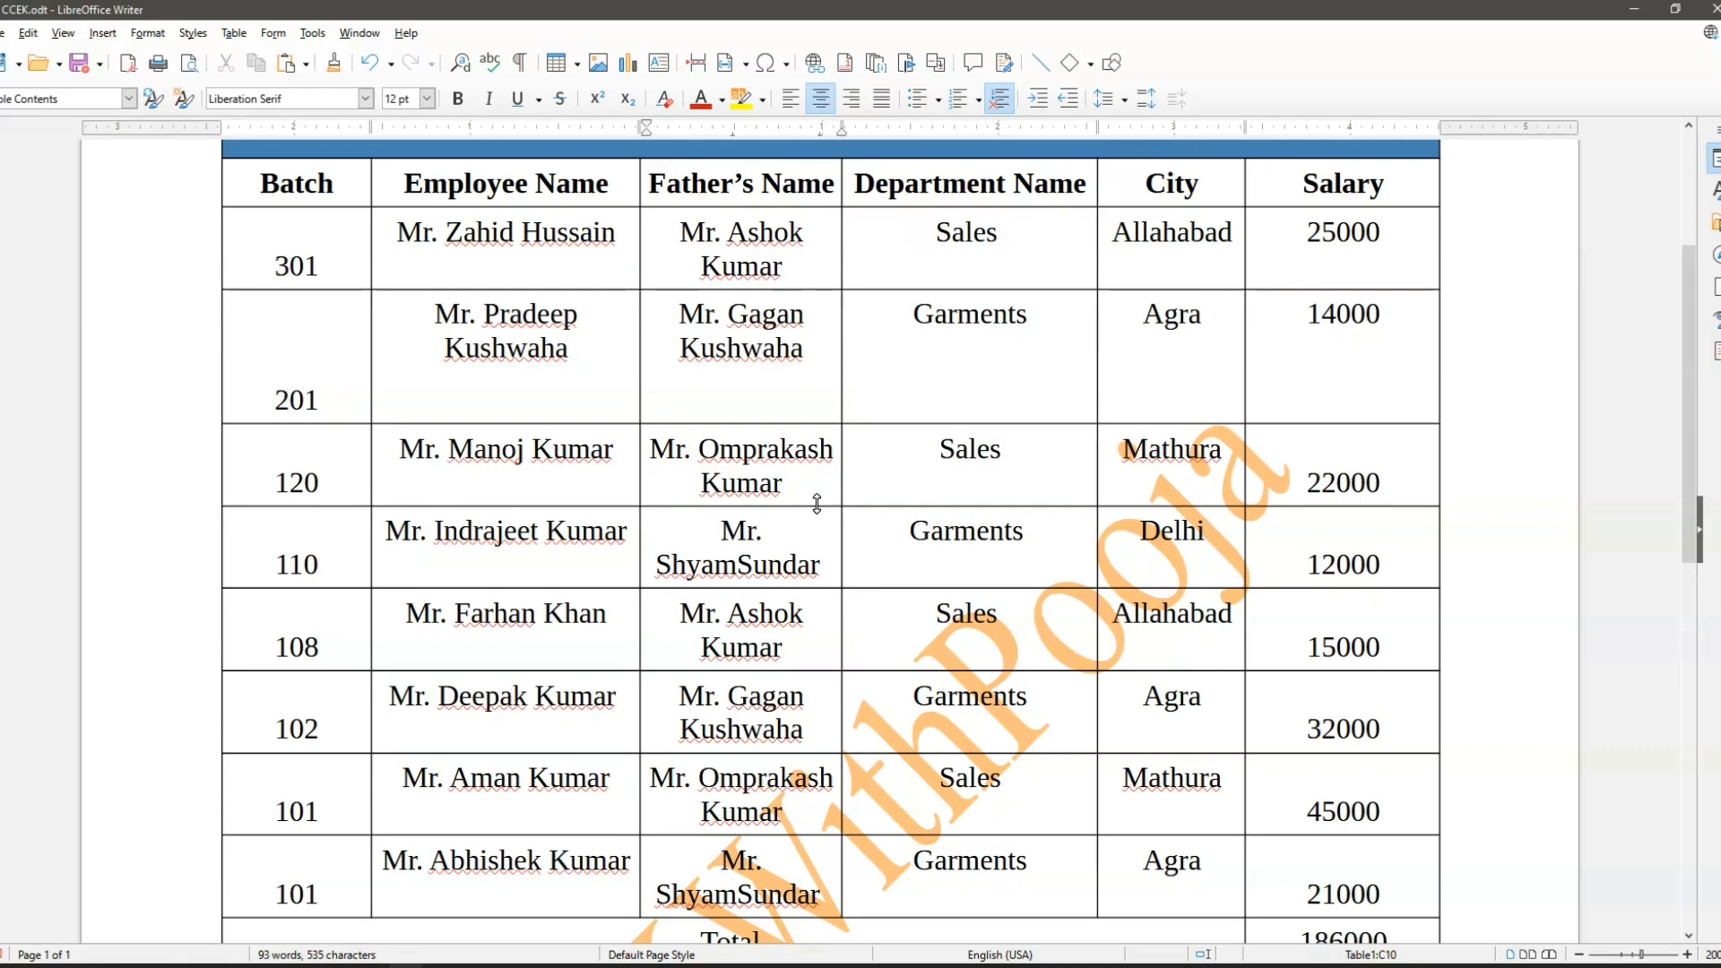
click(236, 34)
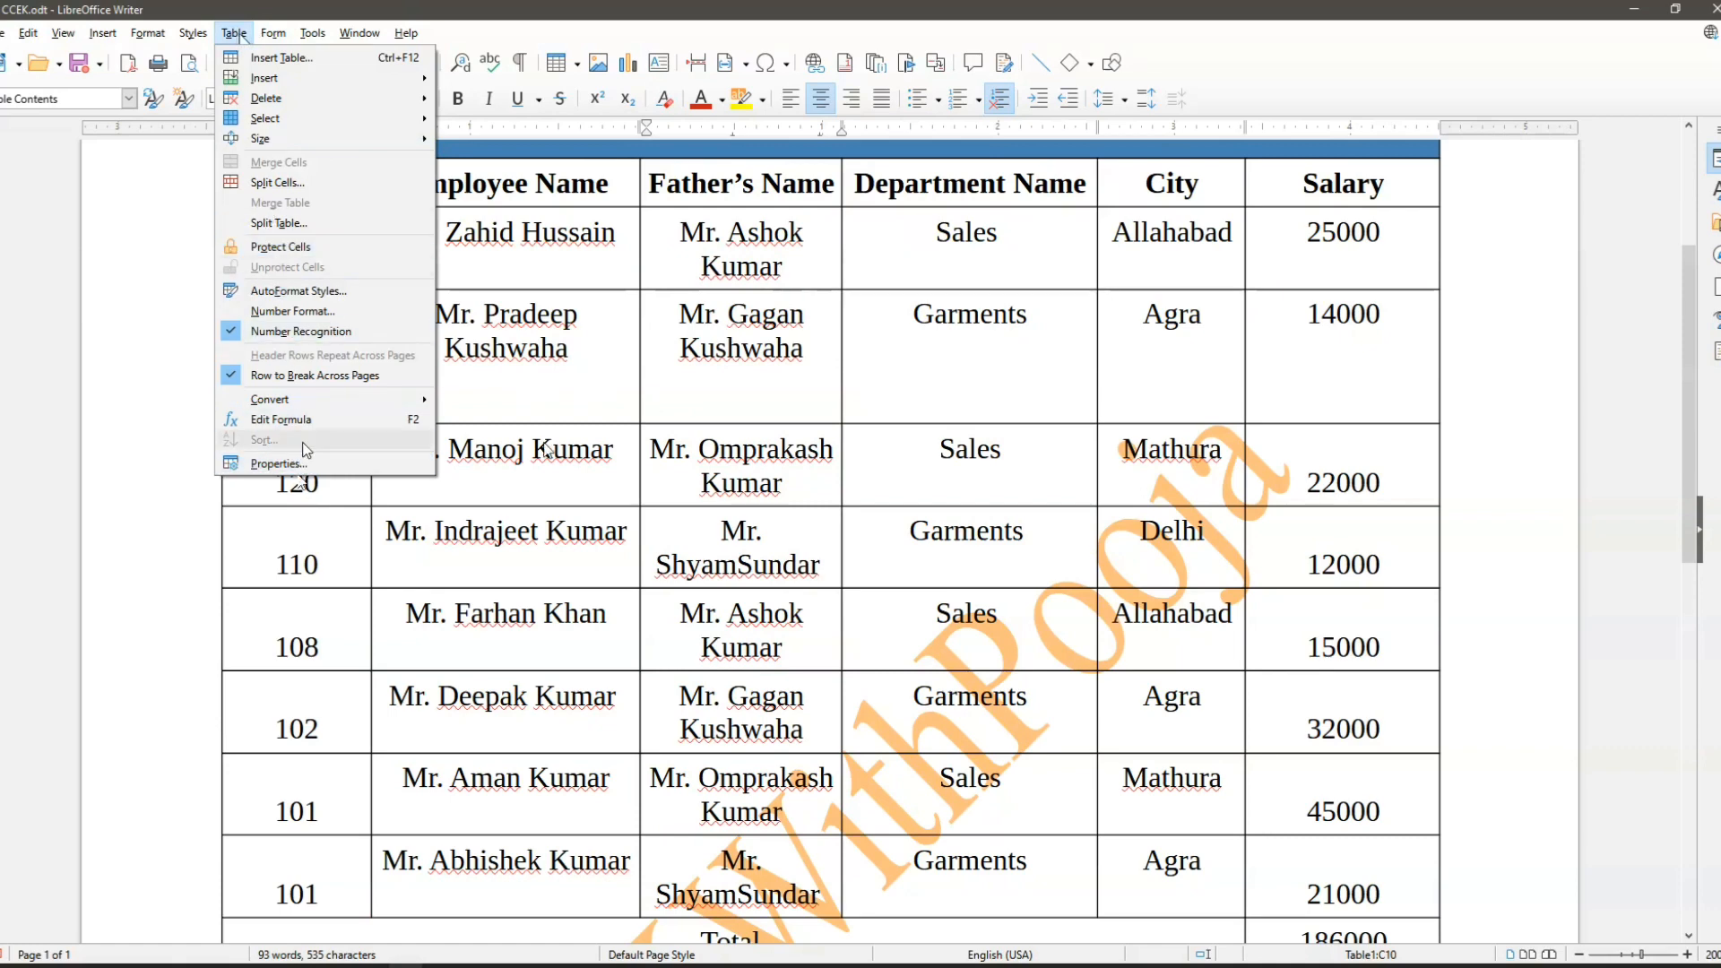
click(639, 461)
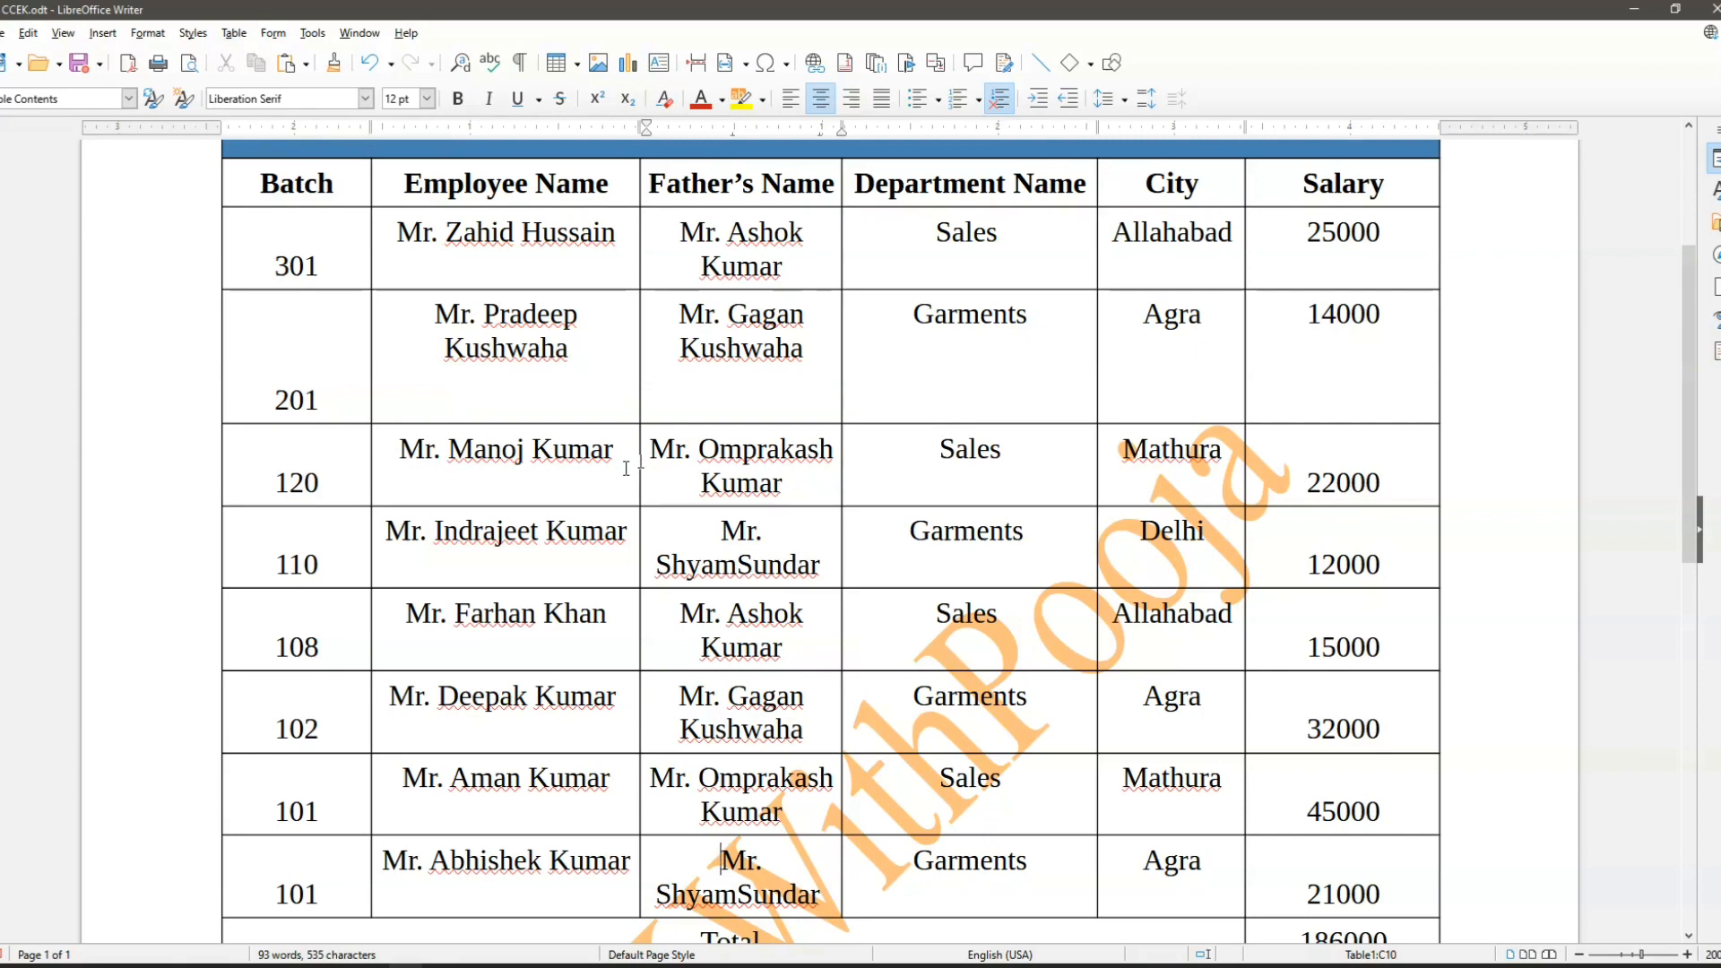
click(234, 32)
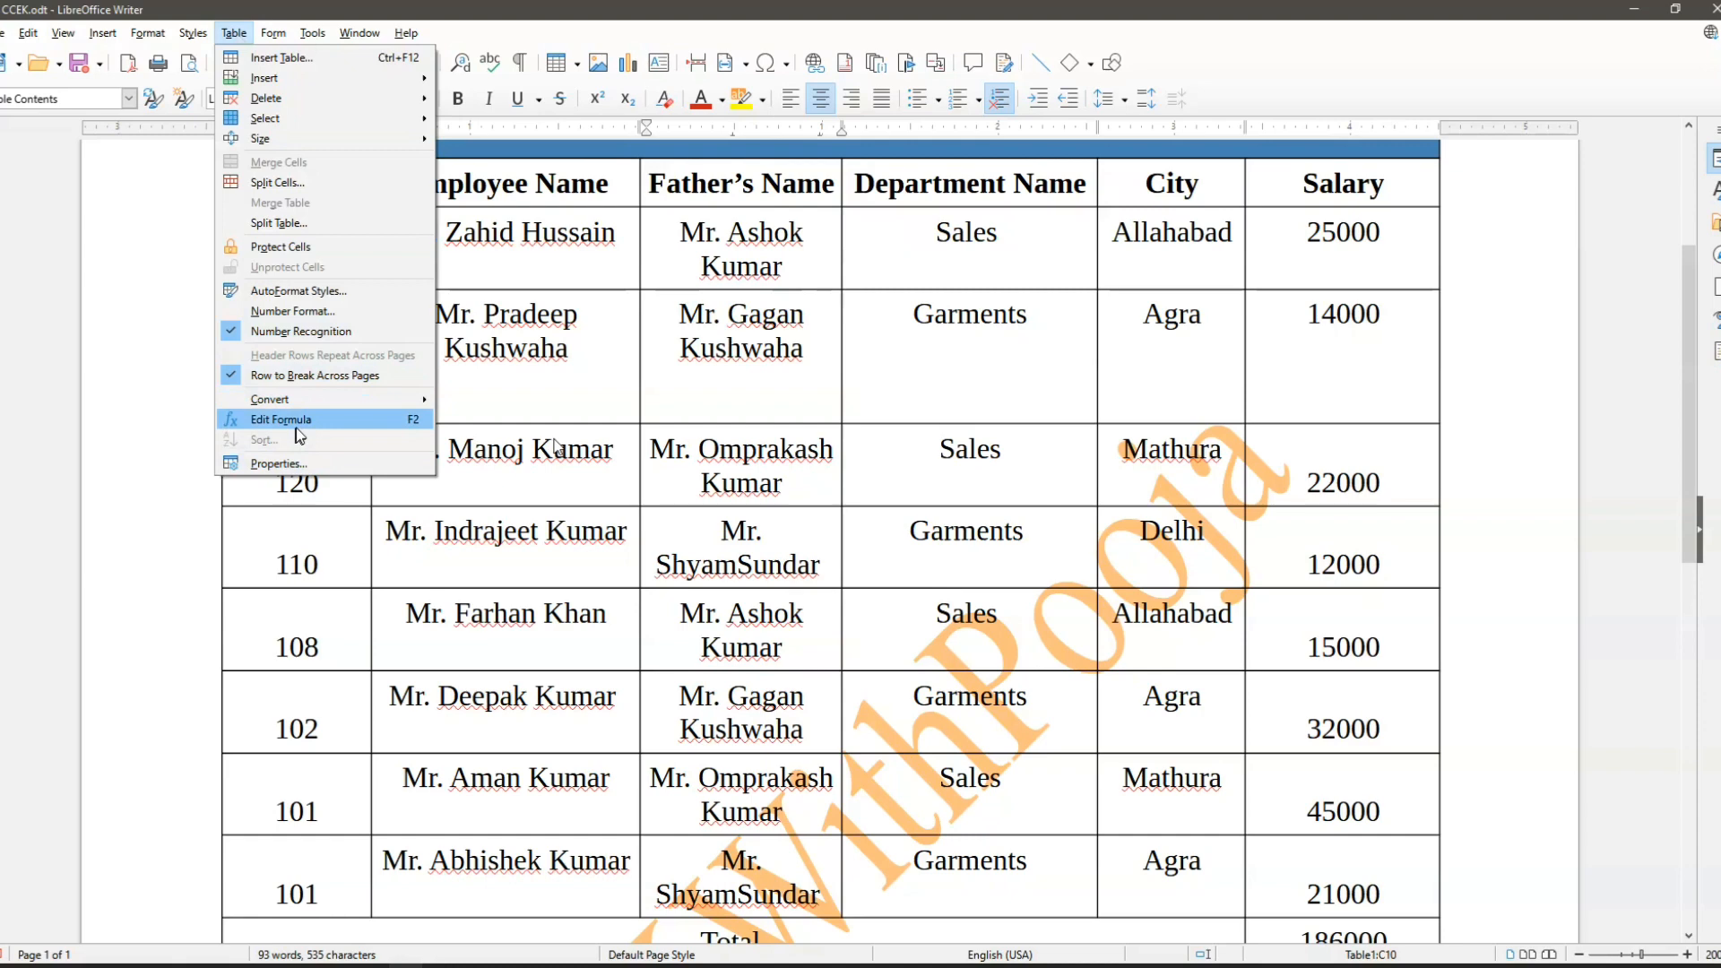
click(586, 494)
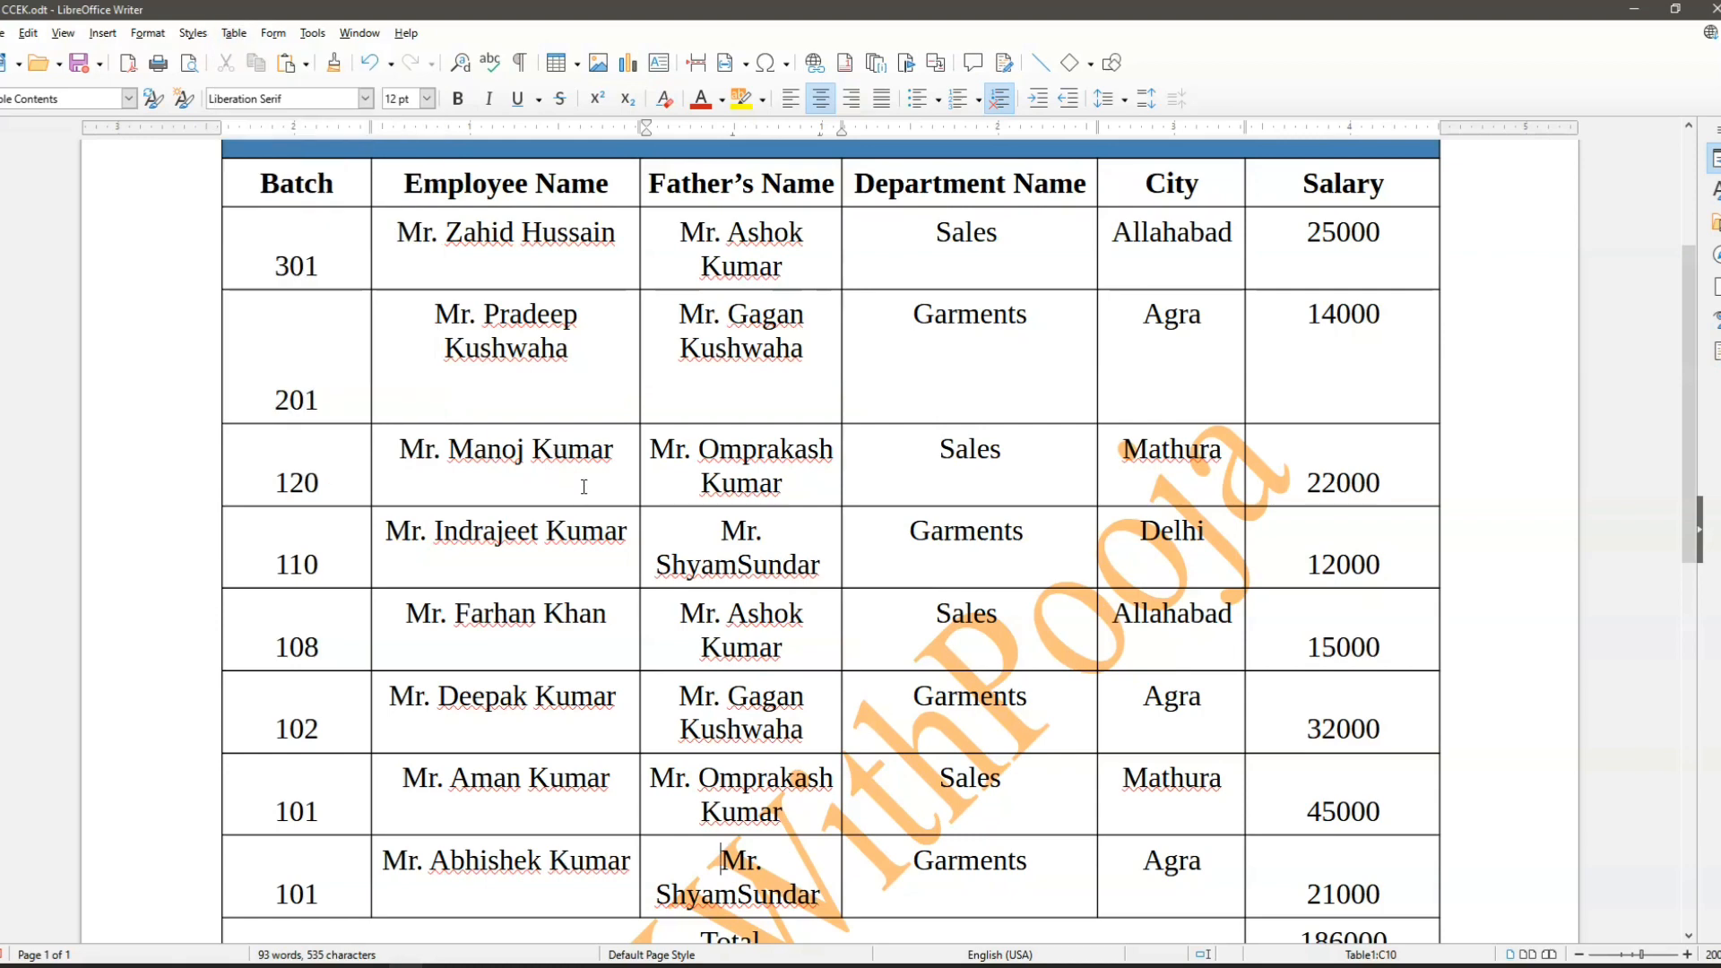